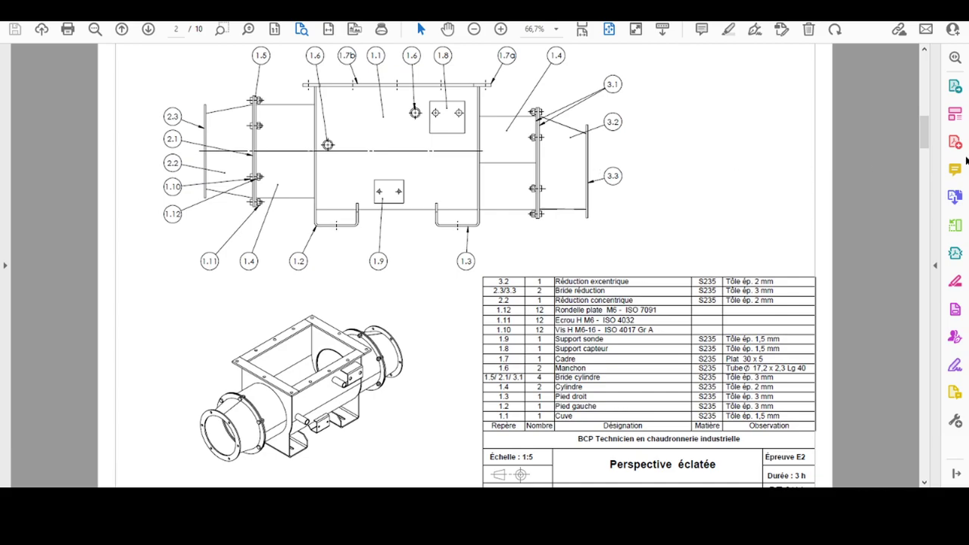
Review the Excentrique Rep. 3.2 drawing on PDF page 7, then return to the Onshape Clapet model.
drag(924, 134, 909, 331)
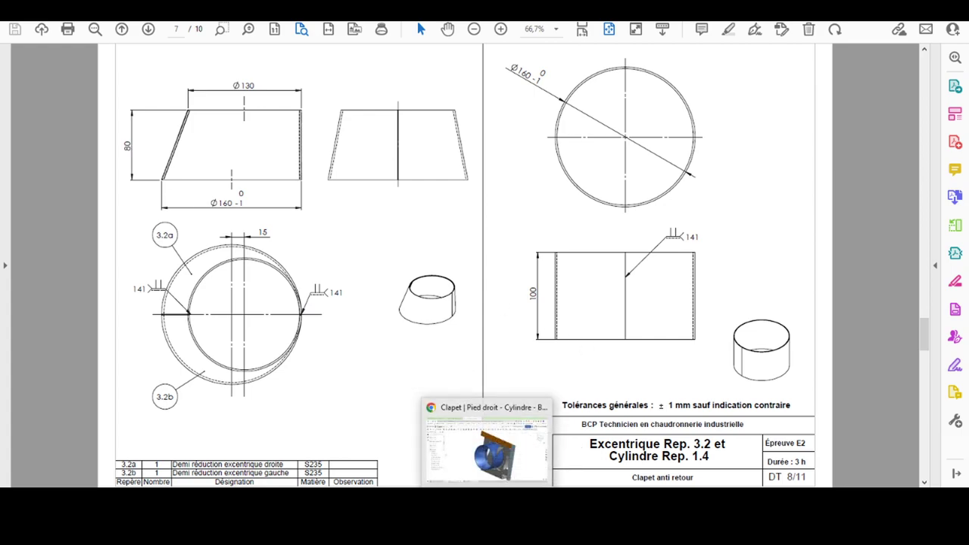
click(486, 447)
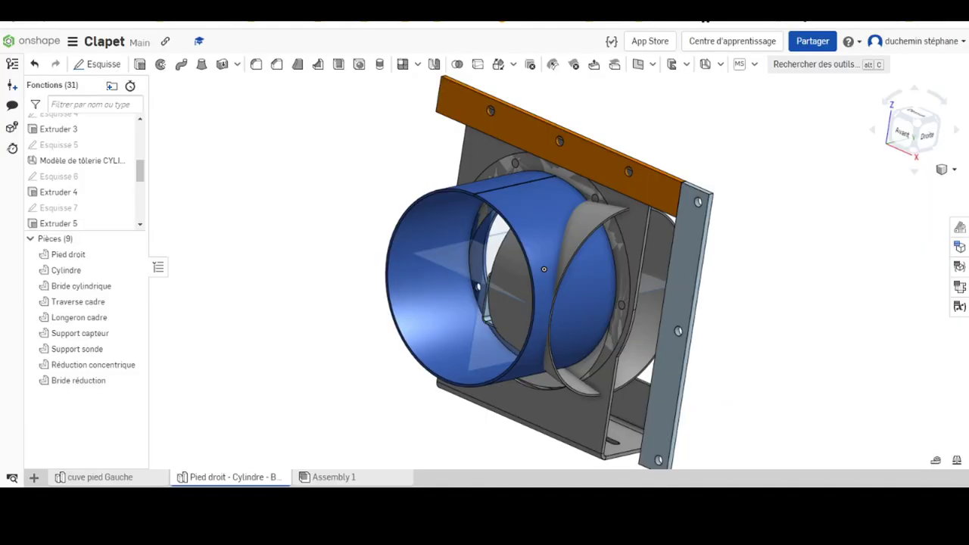
Return to the part studio holding the cylinder assembly and adjust the view.
click(121, 477)
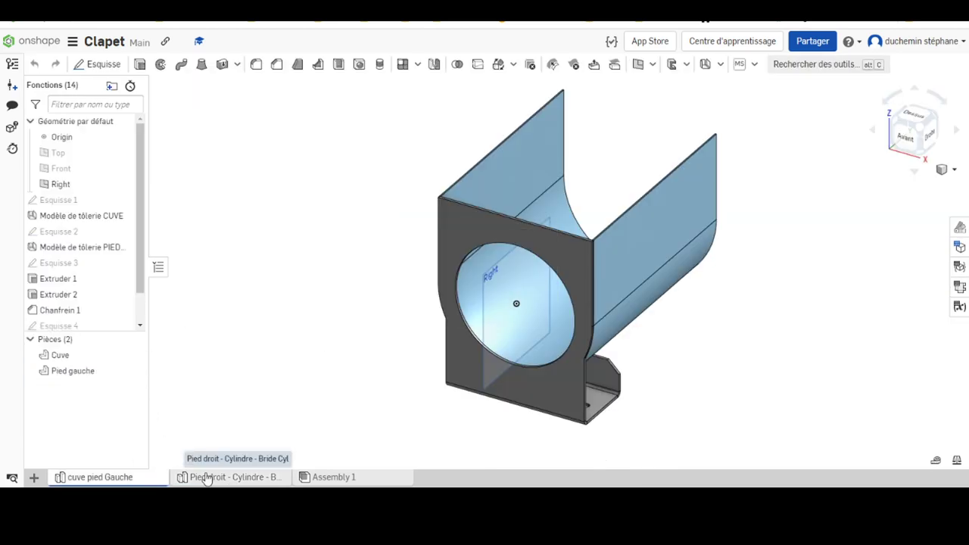
click(208, 477)
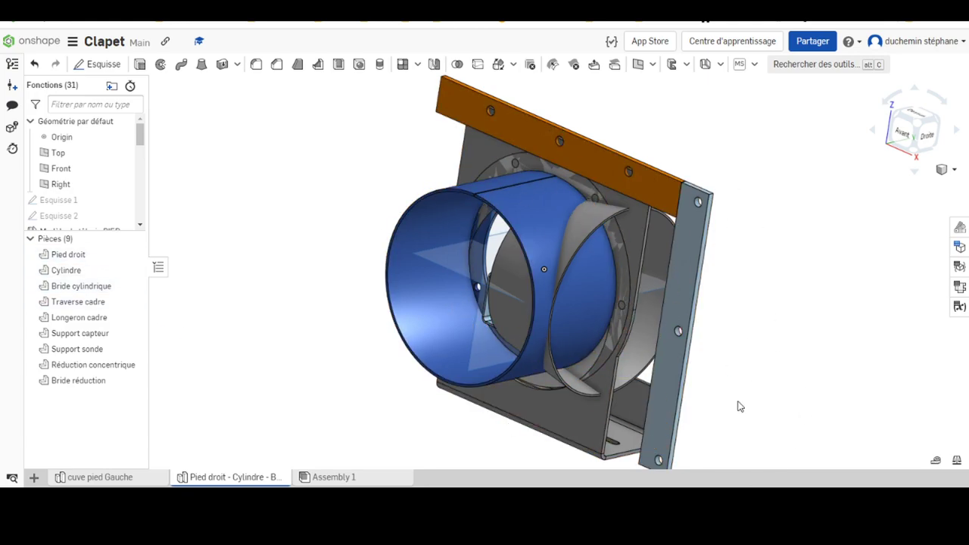
scroll(721, 364, up, 3)
scroll(695, 331, down, 2)
scroll(695, 331, down, 2)
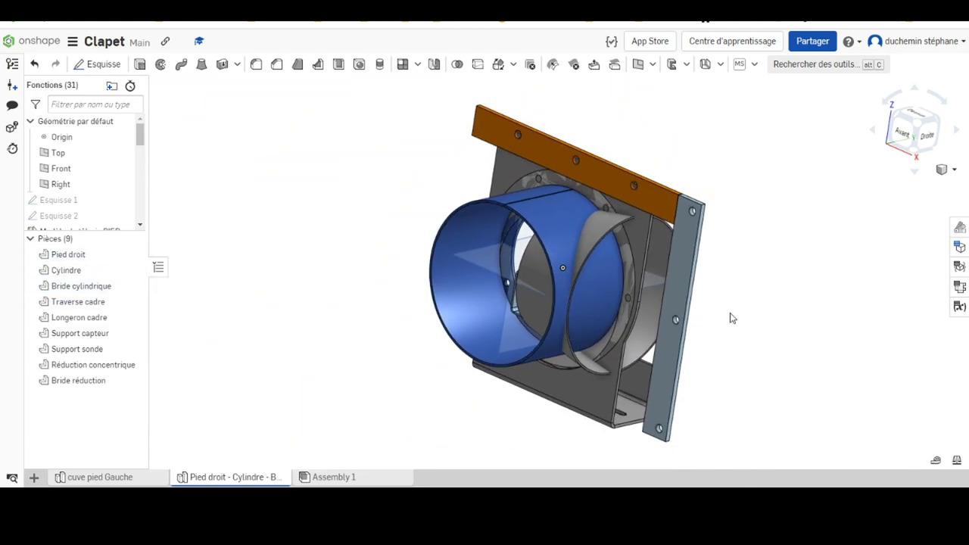
right_drag(731, 318, 714, 303)
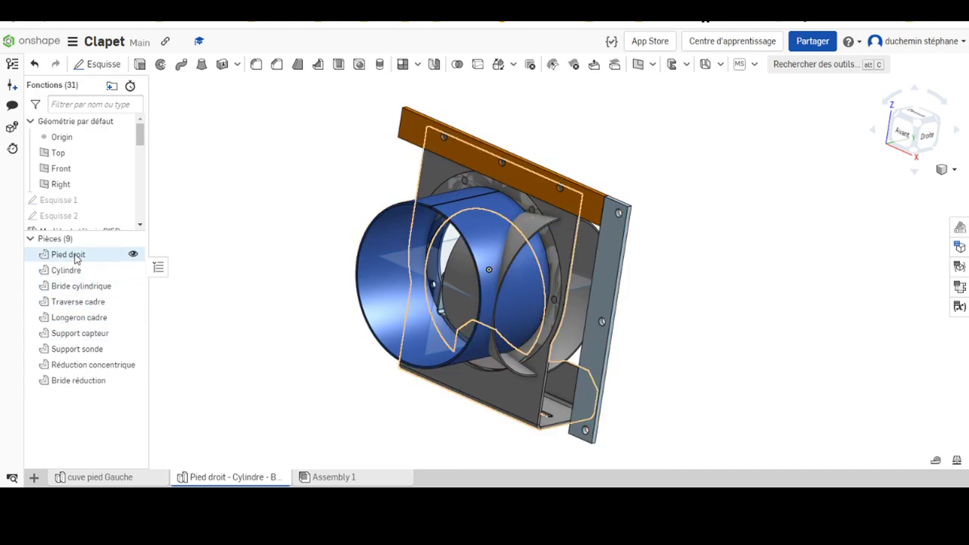
Hide all nine parts, Pied droit through Bride réduction, and select the Front plane.
click(75, 255)
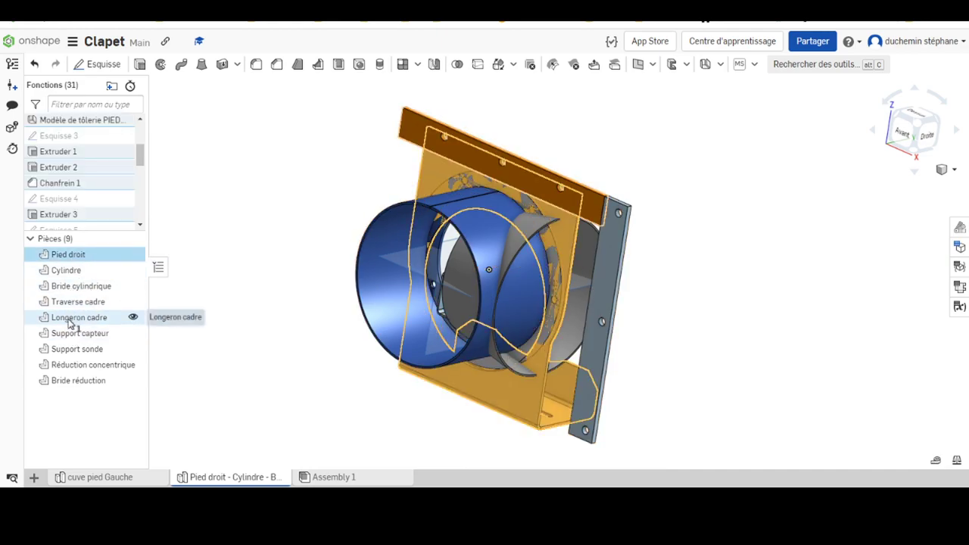
shift+click(78, 381)
right_click(78, 382)
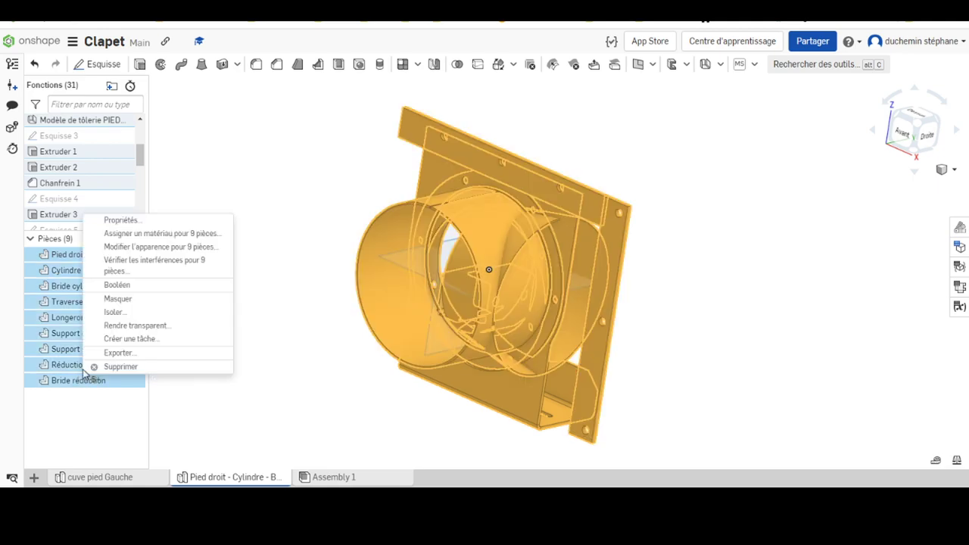
click(113, 300)
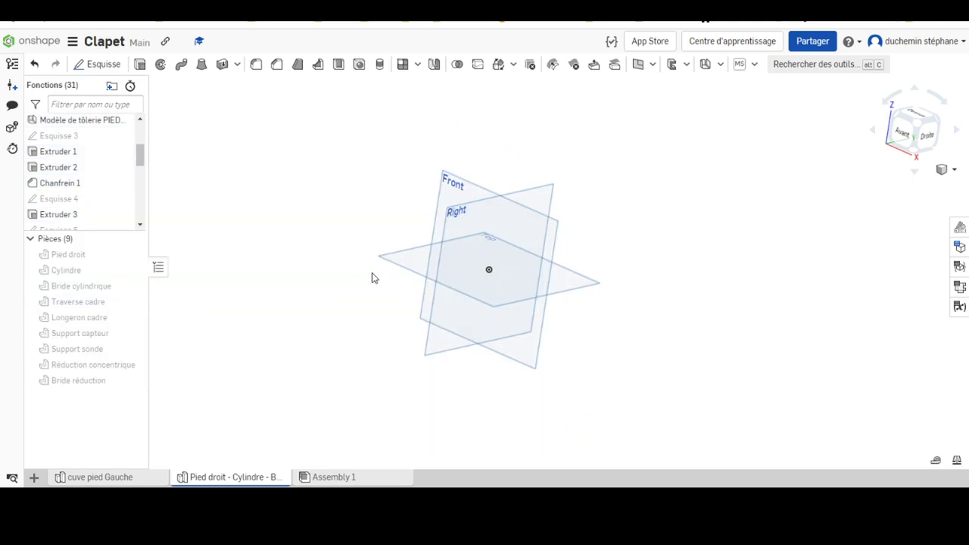
click(453, 190)
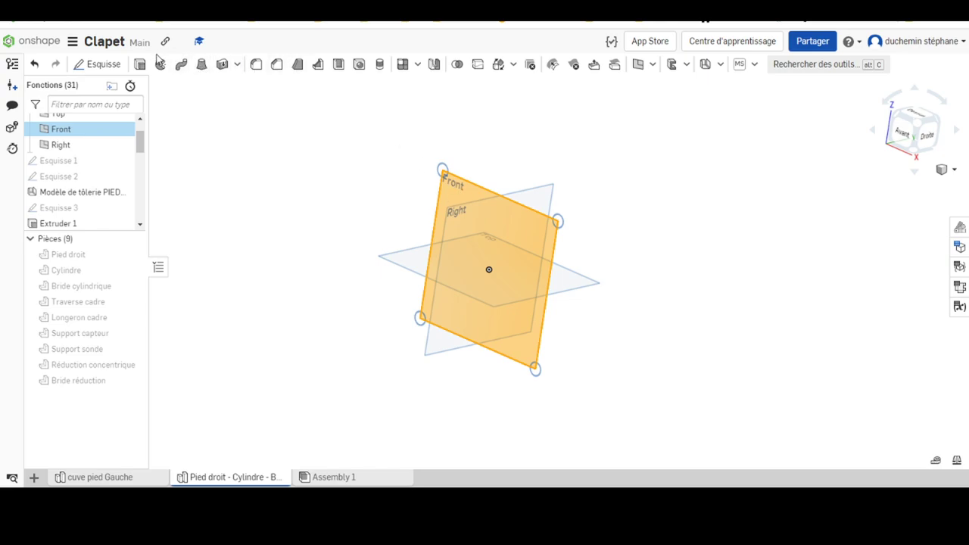
Start a face-on sketch on the Front plane and draw a circle centred on the origin.
click(106, 67)
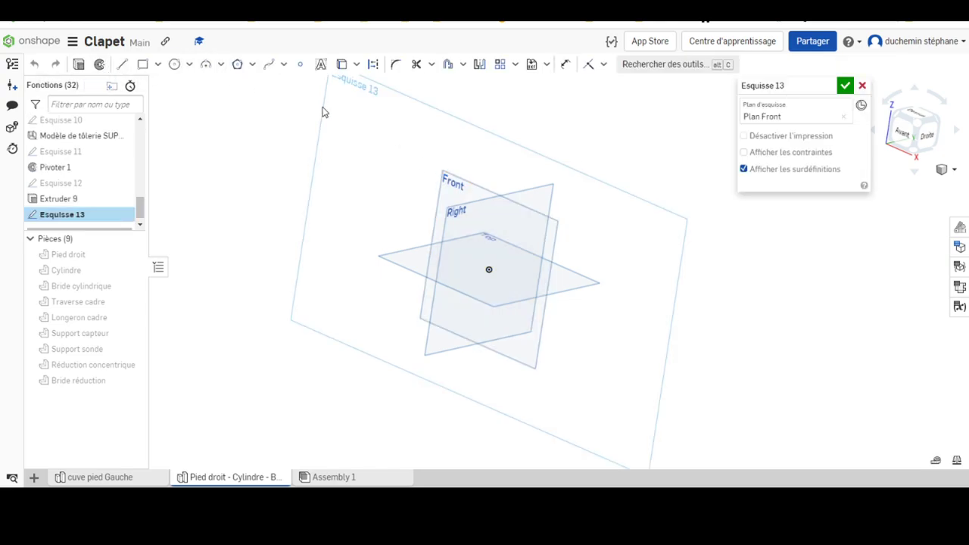
right_click(351, 130)
click(405, 242)
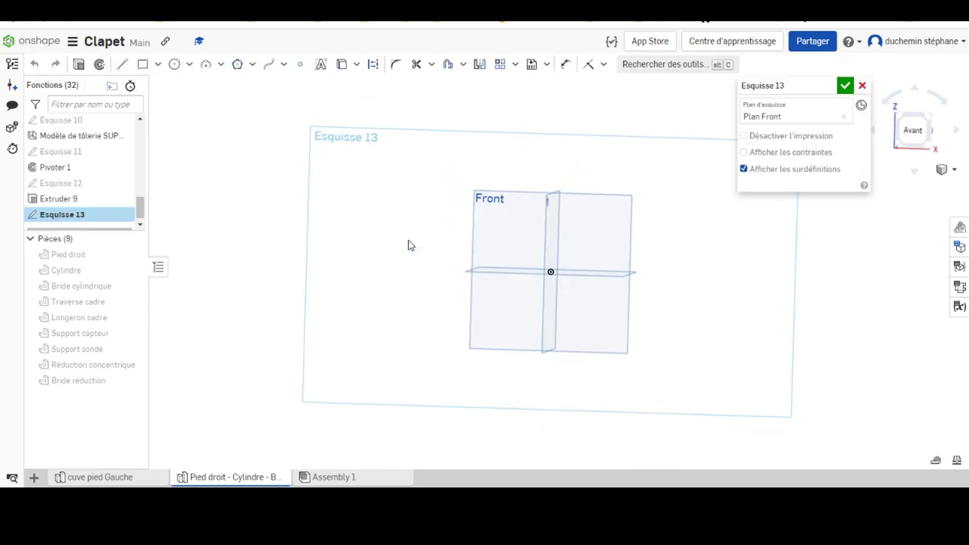
click(174, 64)
click(558, 271)
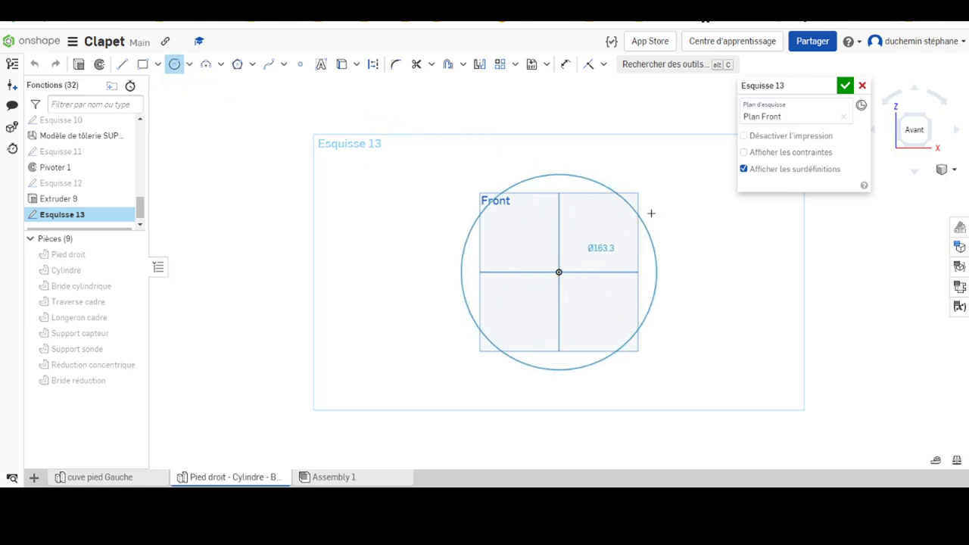
click(660, 196)
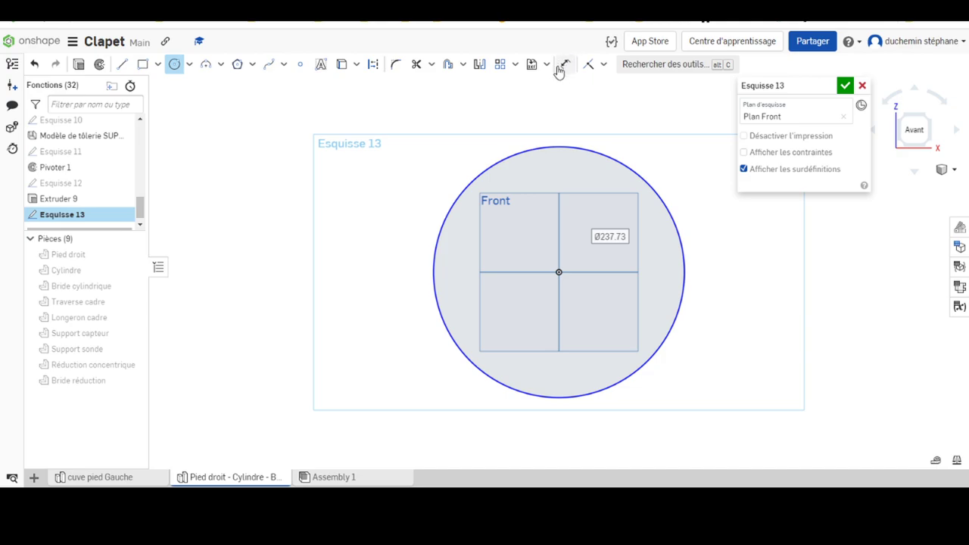
Dimension the circle to Ø160, move its label outside, and confirm the sketch.
click(565, 63)
click(647, 179)
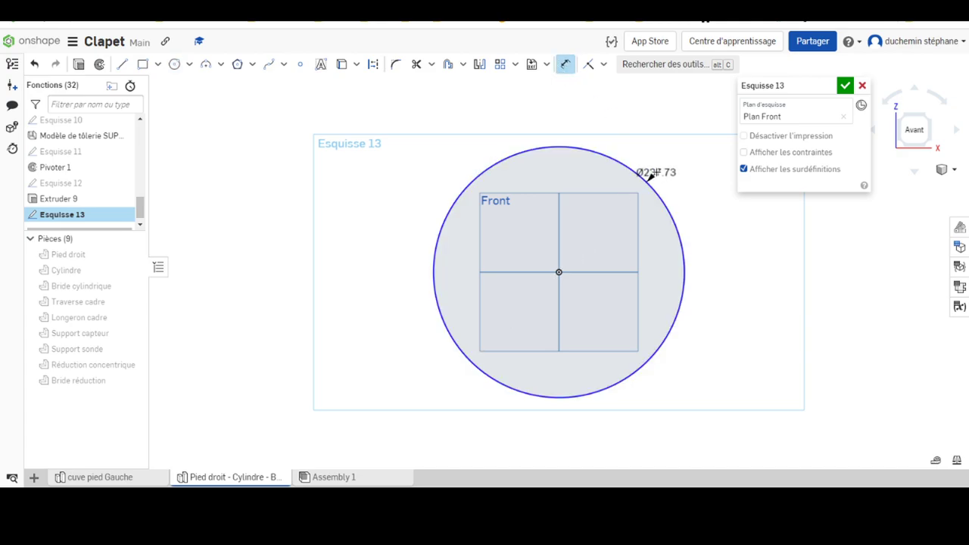
click(660, 168)
key(BackSpace)
text(160)
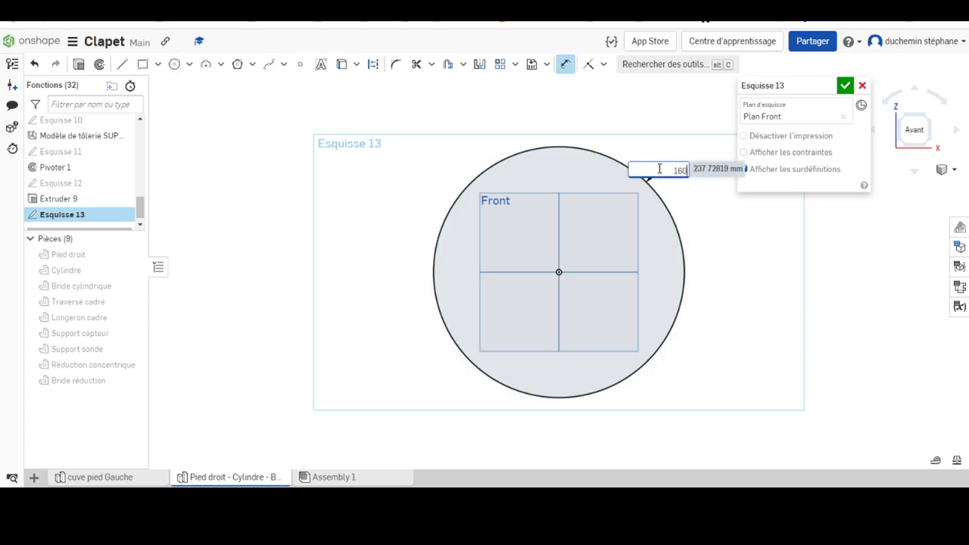
key(Return)
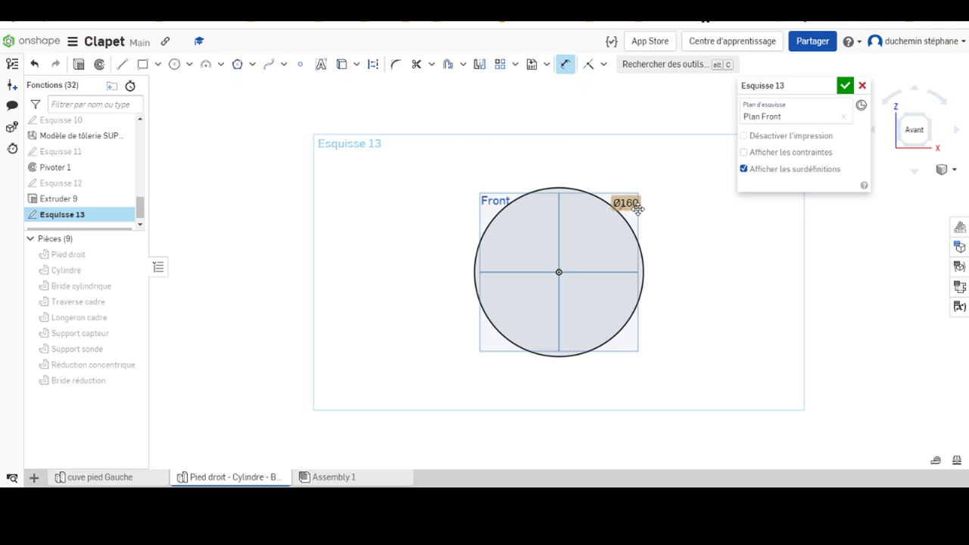
drag(627, 203, 671, 170)
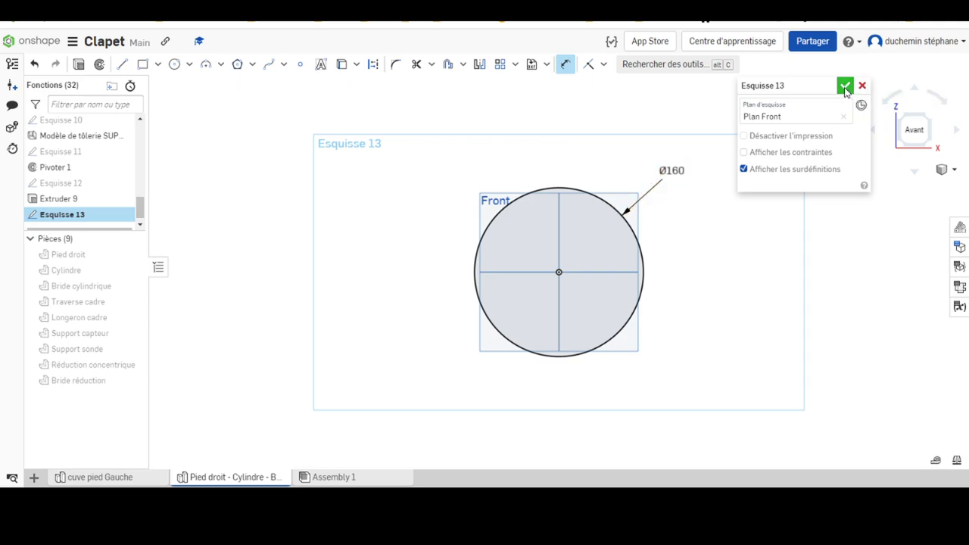
click(845, 86)
right_drag(466, 357, 454, 319)
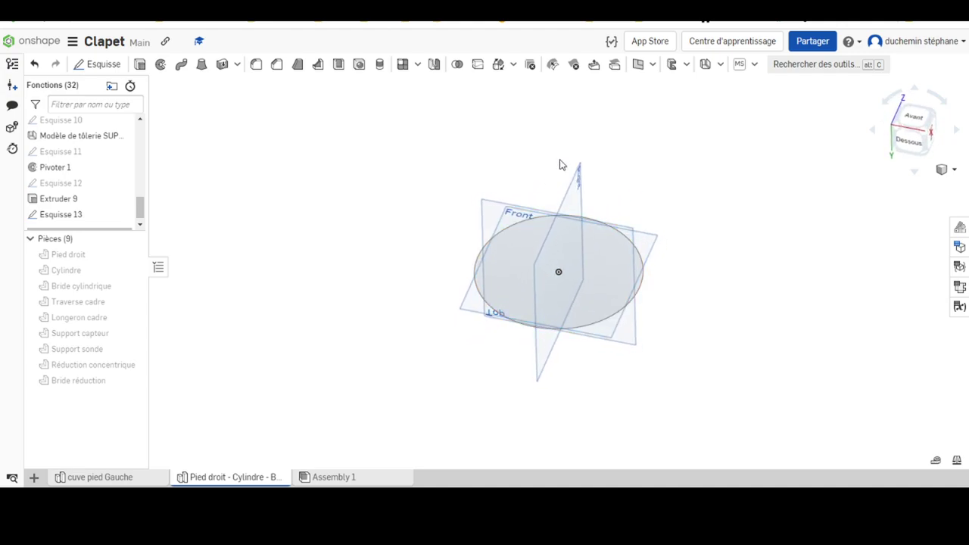
Create a plane offset 80 mm from Plan Front and confirm it.
click(640, 64)
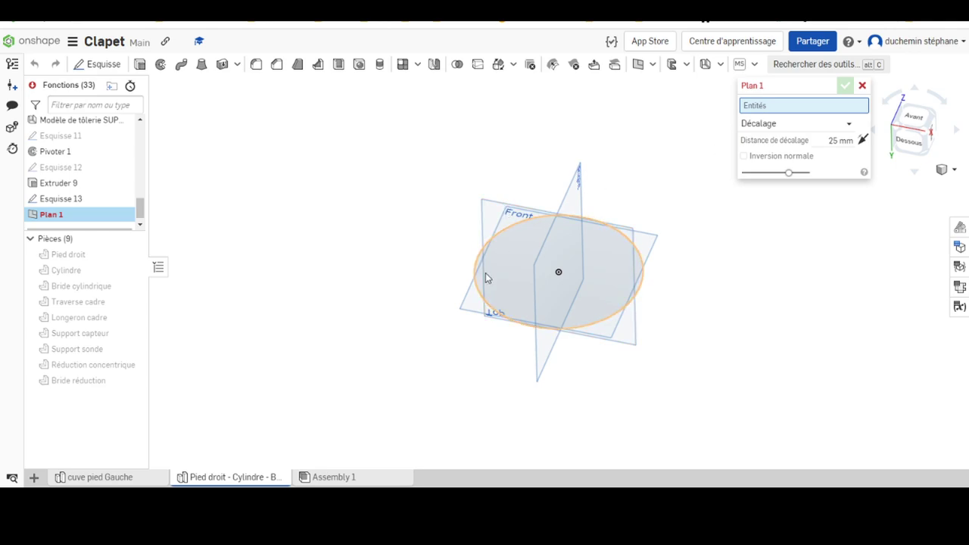
click(465, 310)
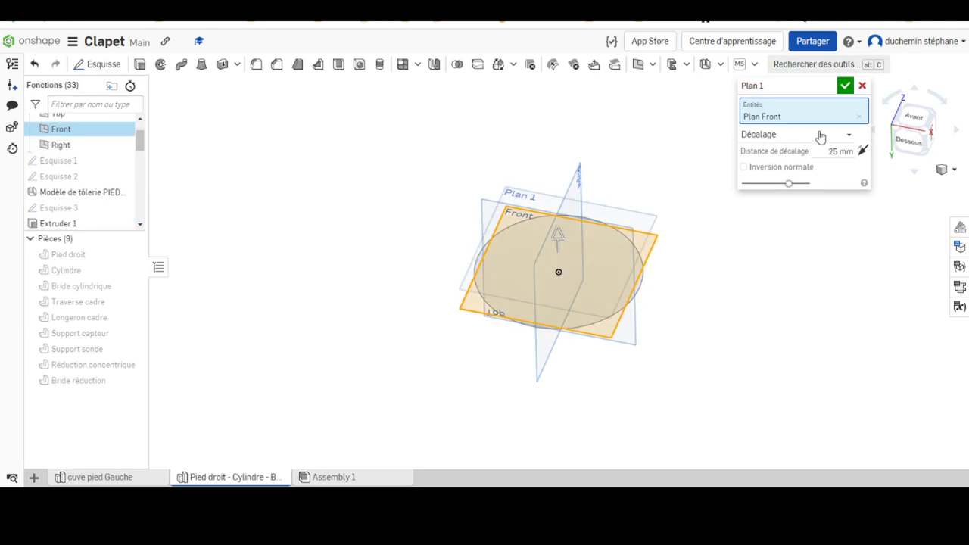
click(829, 151)
text(80)
key(Return)
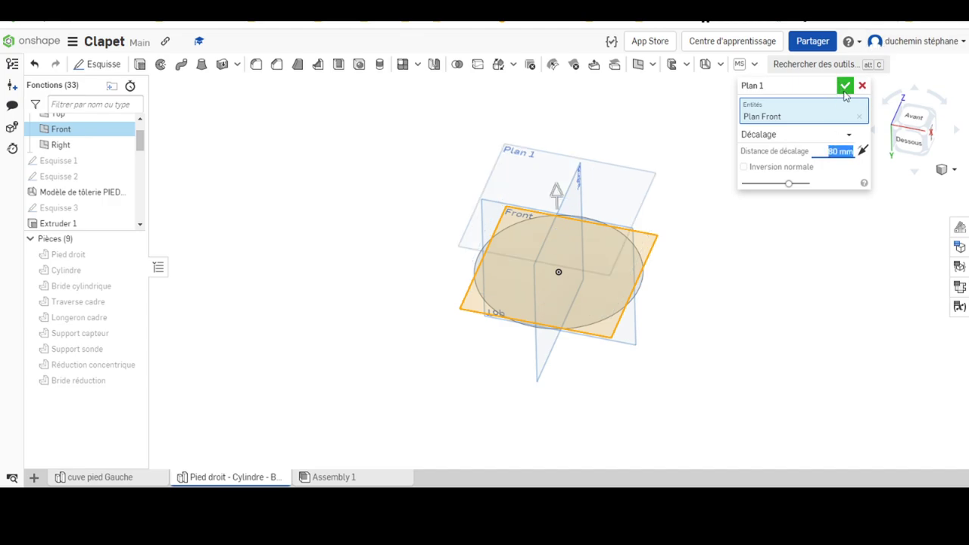
click(845, 87)
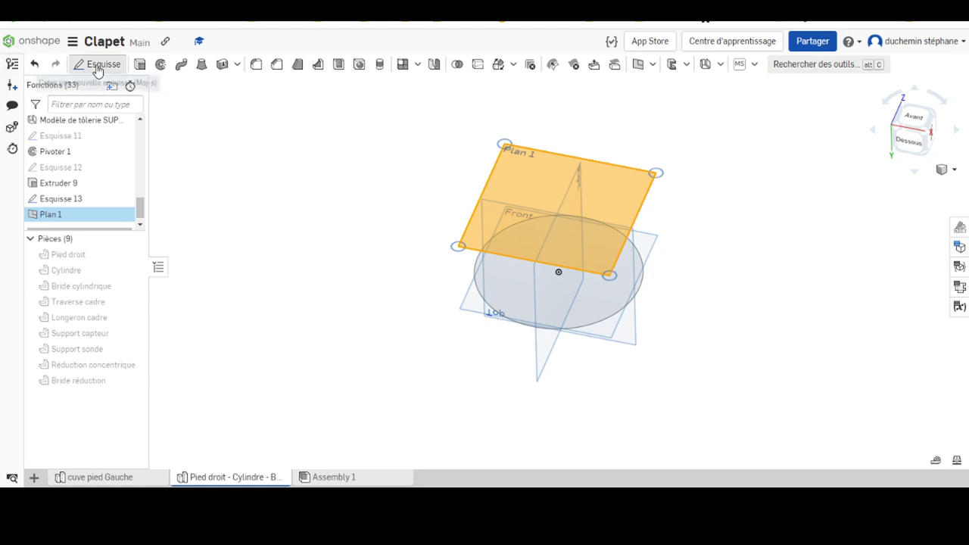
Start a face-on sketch on Plan 1 and draw a smaller circle from the origin.
click(78, 65)
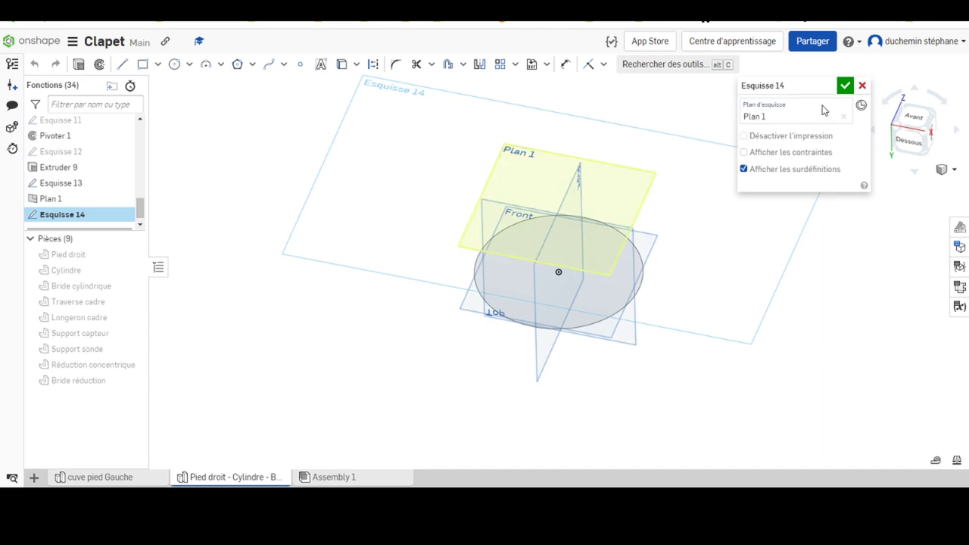
right_click(353, 110)
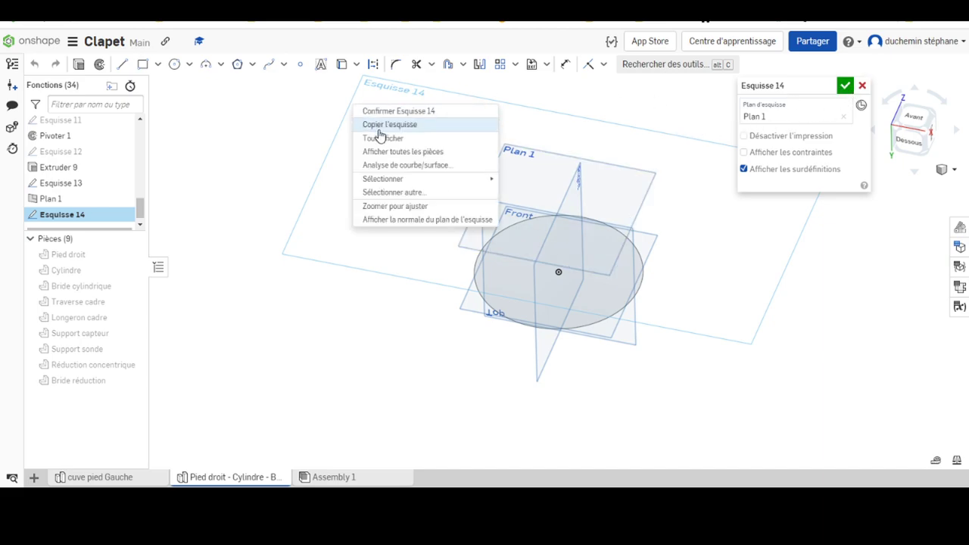
click(384, 219)
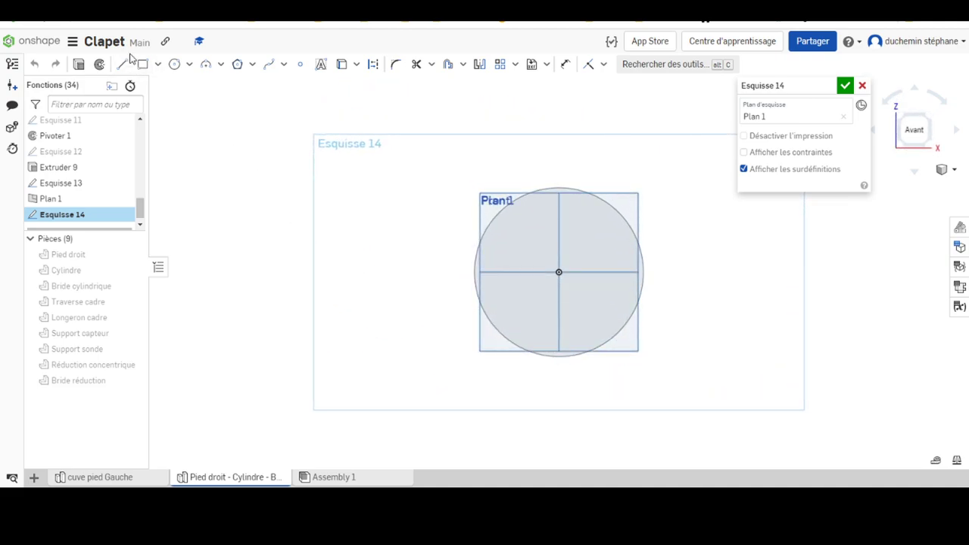
click(174, 63)
click(559, 272)
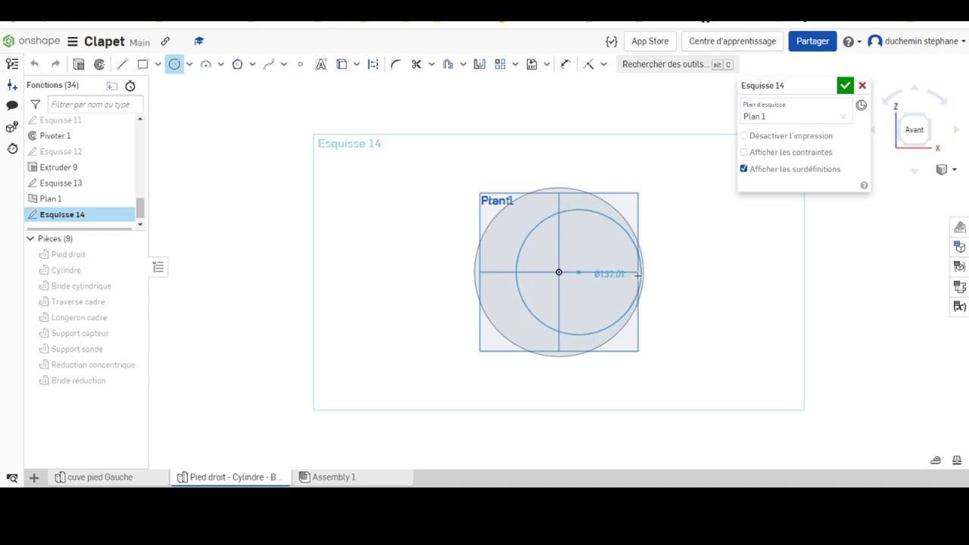
scroll(634, 274, up, 4)
scroll(659, 266, up, 2)
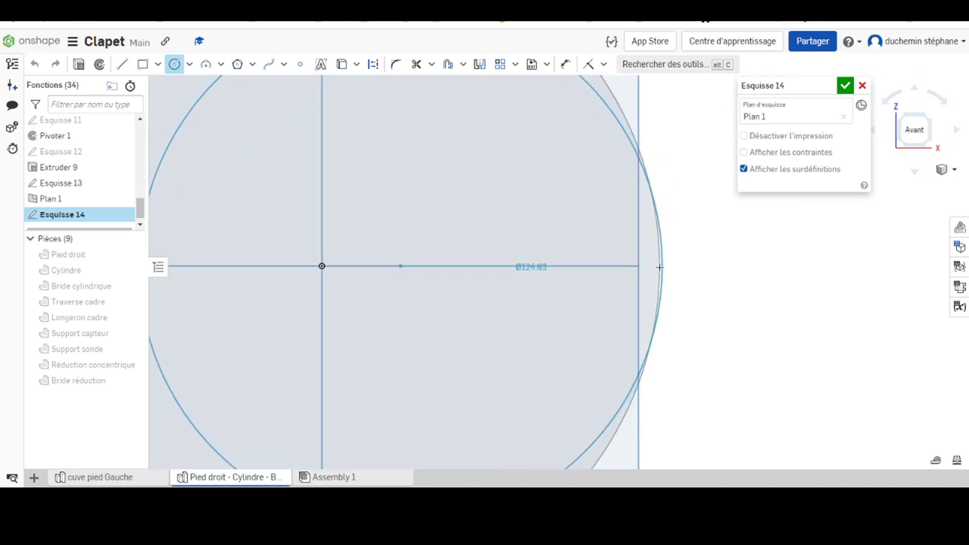
click(615, 265)
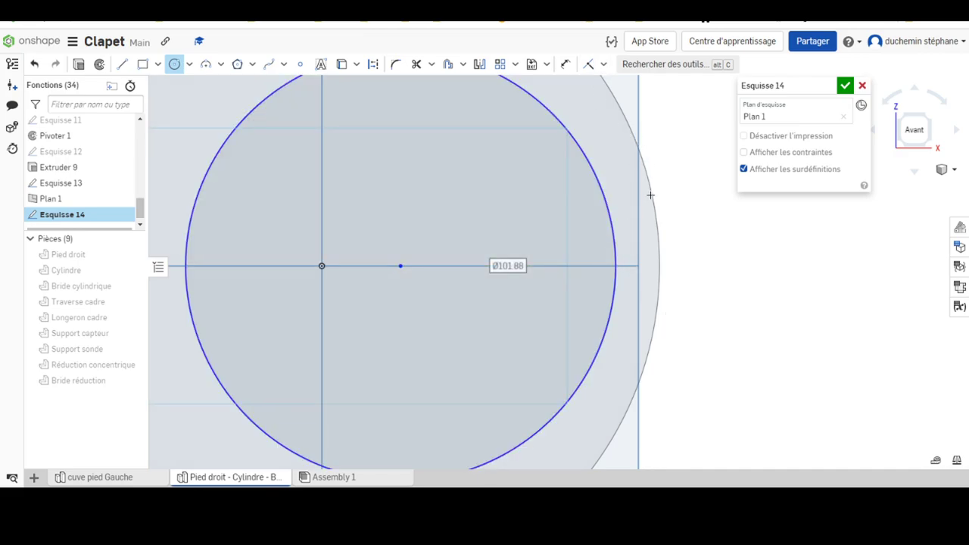
Make the inner circle tangent to the Ø160 circle.
click(603, 63)
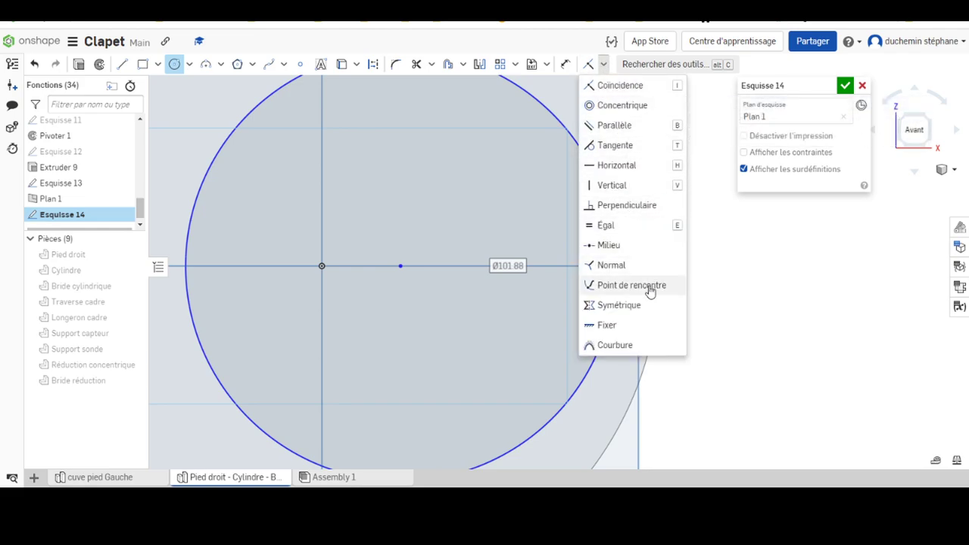
click(620, 144)
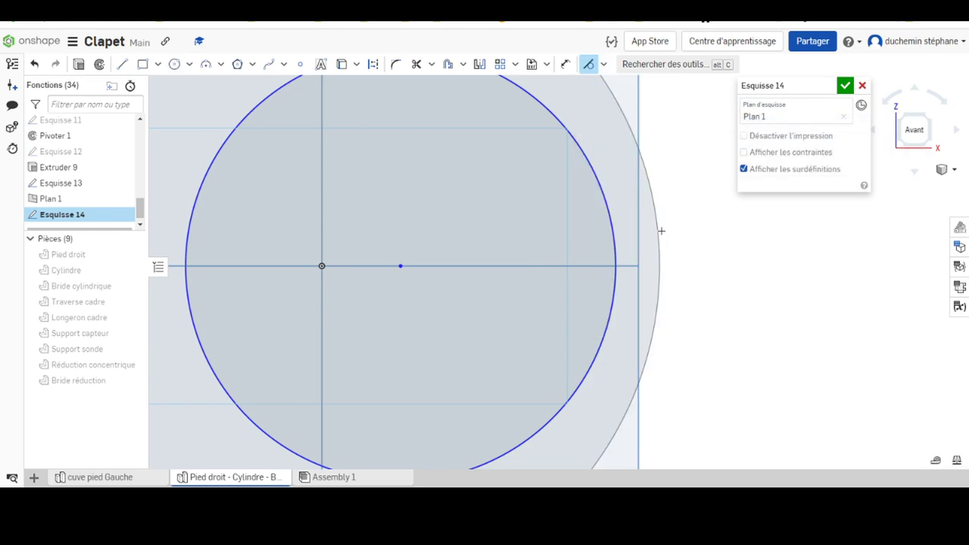
click(657, 224)
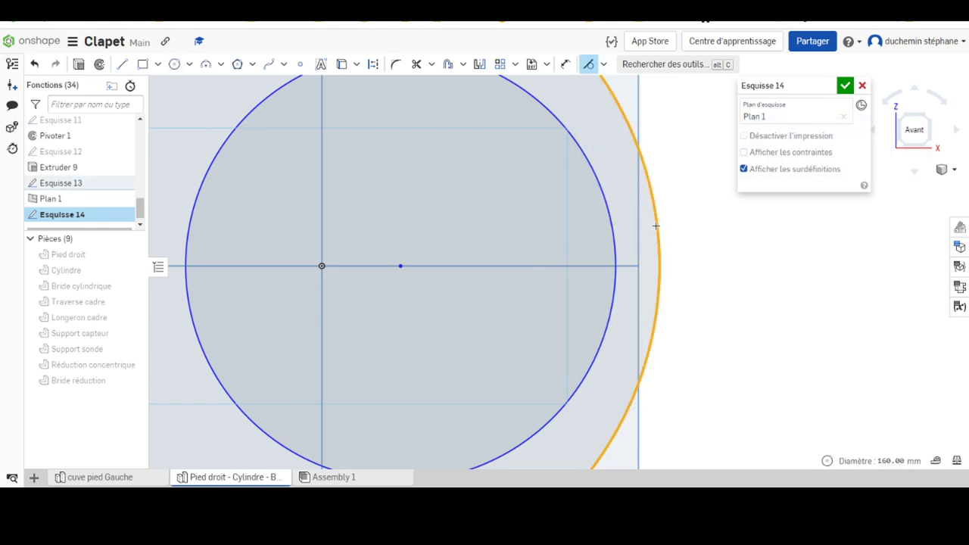
click(609, 212)
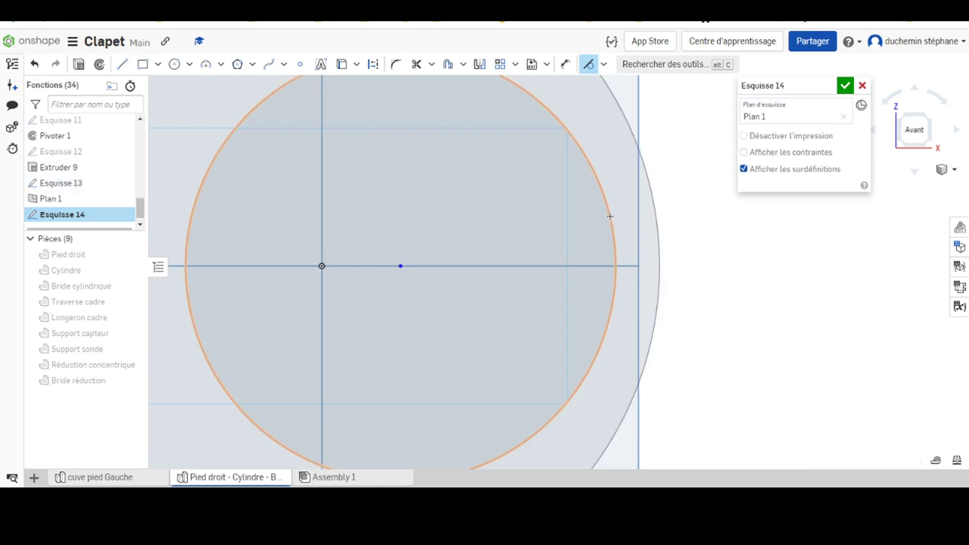
scroll(507, 236, down, 3)
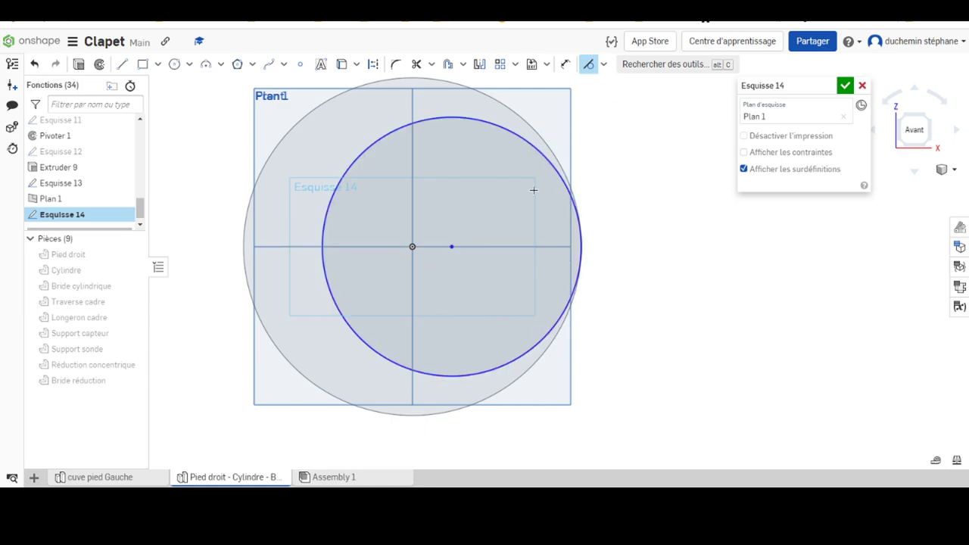
Dimension the inner circle to Ø130 and confirm Esquisse 14.
click(565, 65)
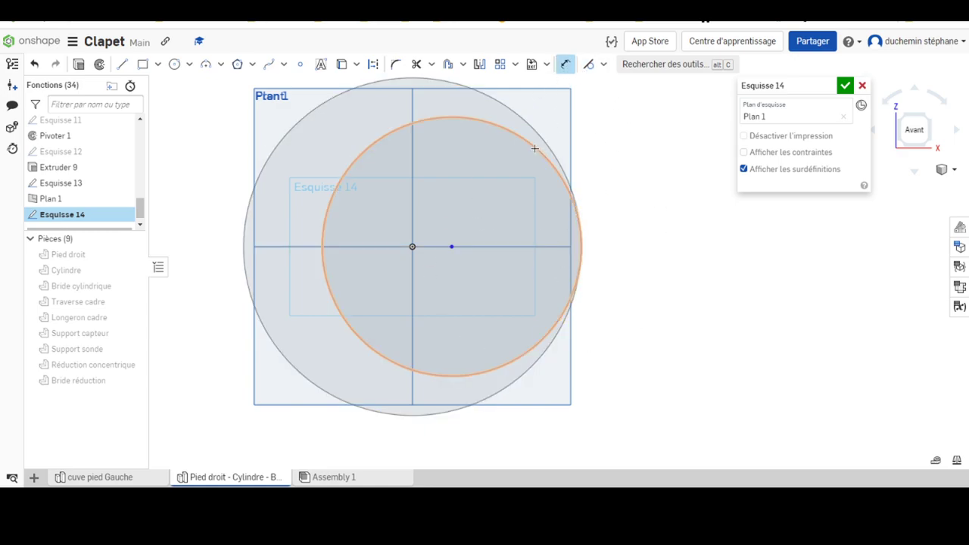
click(535, 149)
click(597, 135)
text(130)
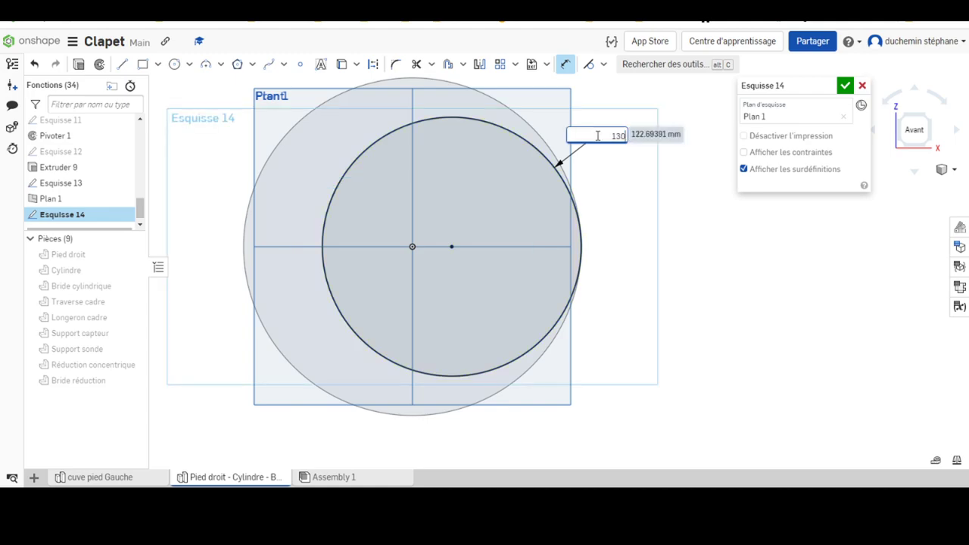
key(Return)
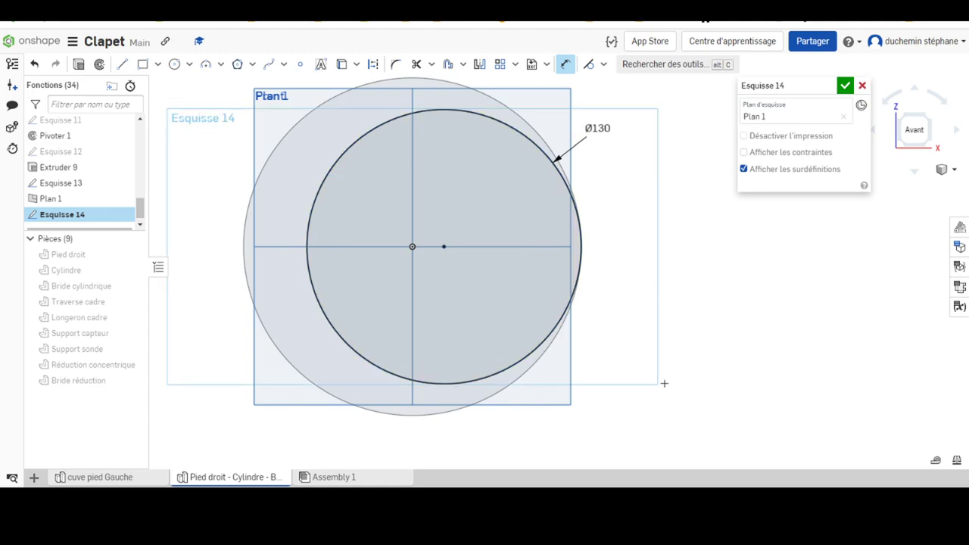
mouse_move(663, 384)
right_down()
mouse_move(638, 303)
mouse_move(640, 323)
right_up()
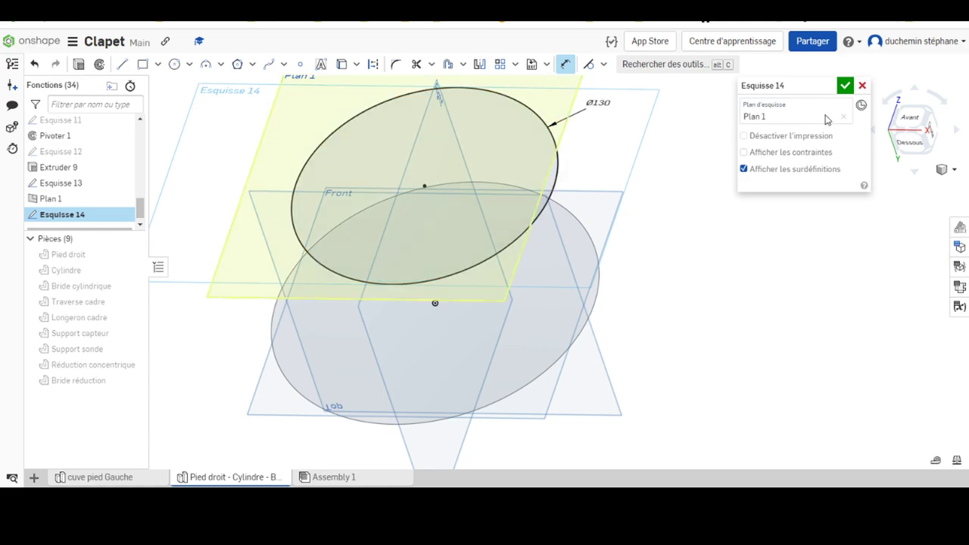
click(844, 85)
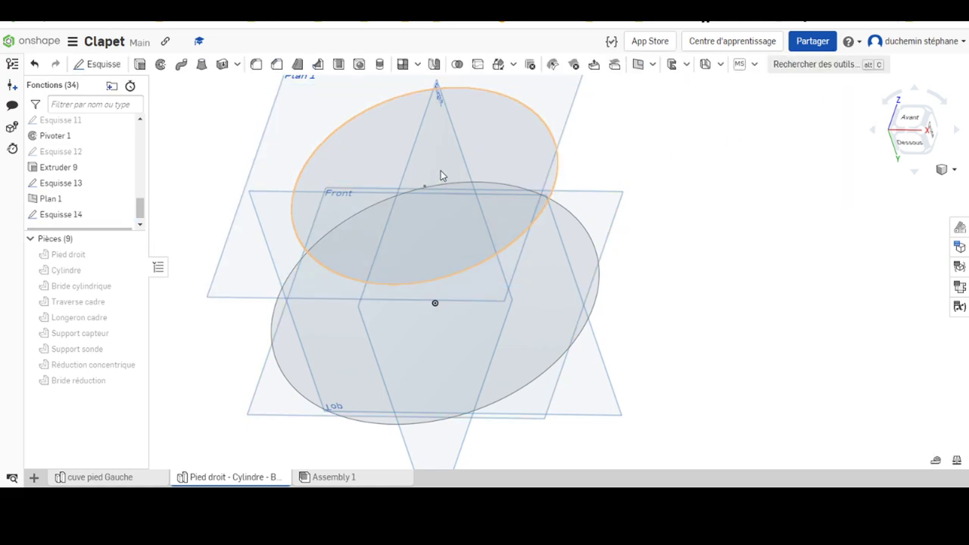
Loft from the Esquisse 13 Ø160 profile to the Esquisse 14 Ø130 profile as Lisser 1.
scroll(442, 168, up, 2)
scroll(442, 168, up, 1)
scroll(442, 165, down, 5)
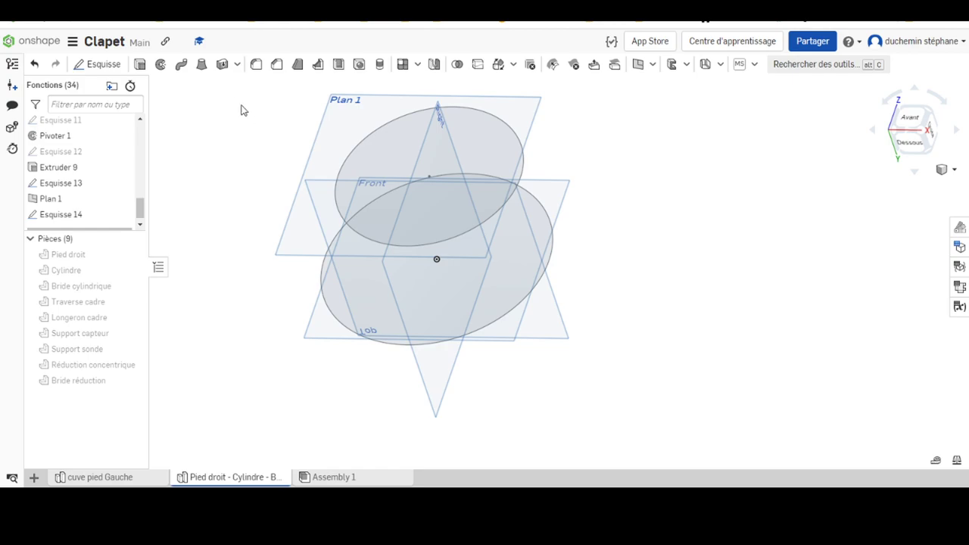
click(201, 67)
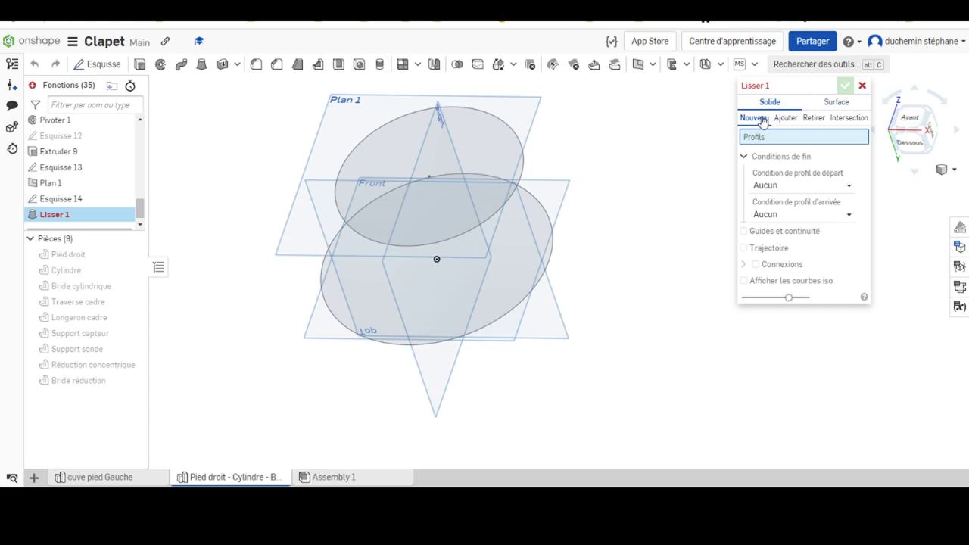
click(338, 304)
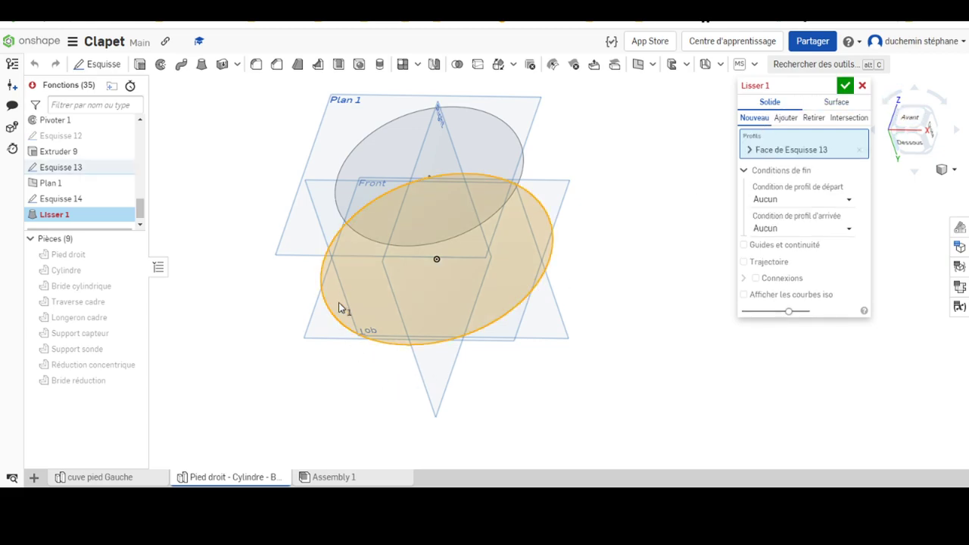
click(338, 216)
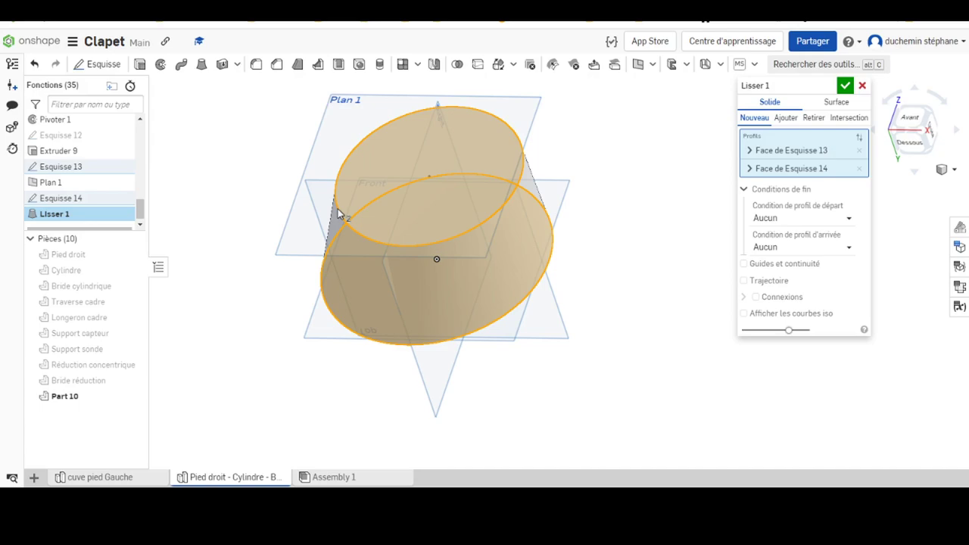
right_drag(627, 147, 619, 133)
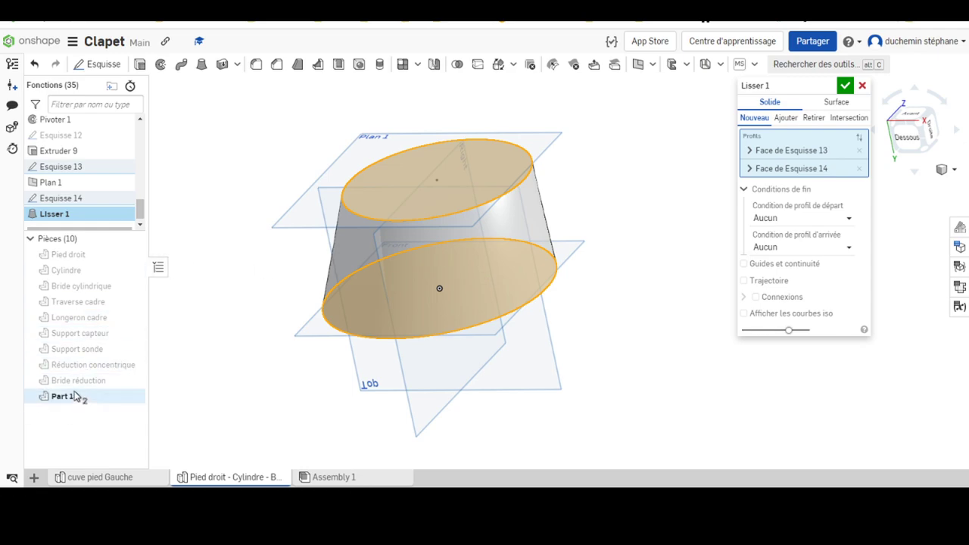
click(845, 85)
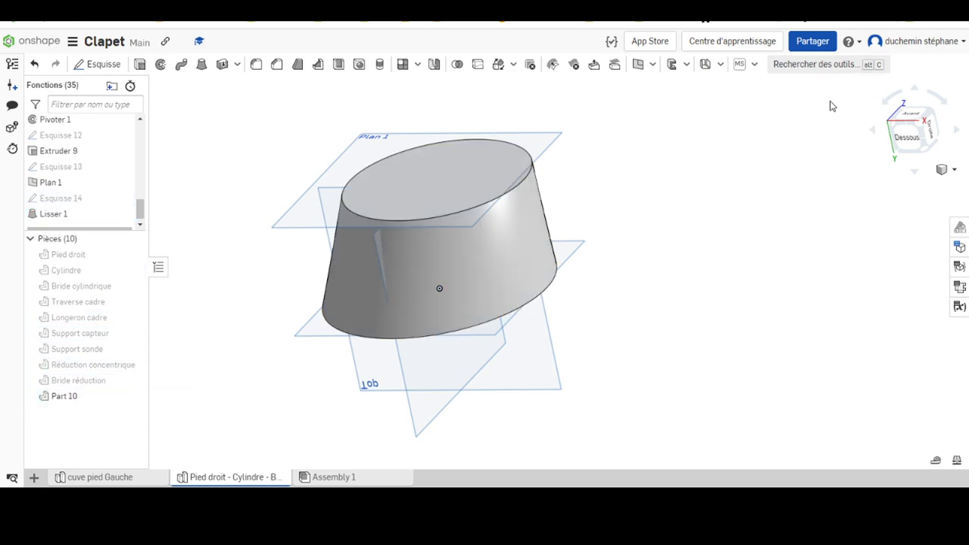
mouse_move(83, 396)
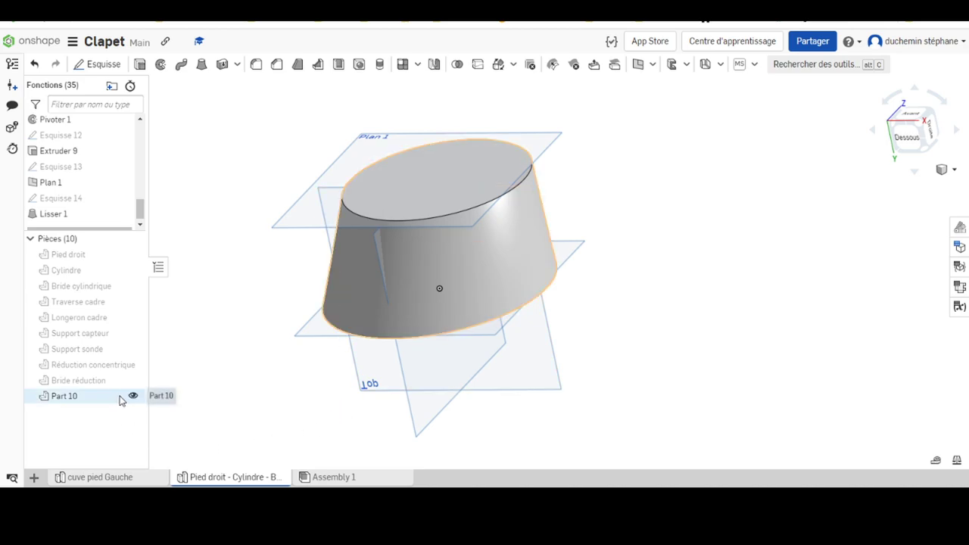
Hide Part 10, then start and cancel a first Front-plane sketch attempt.
click(133, 397)
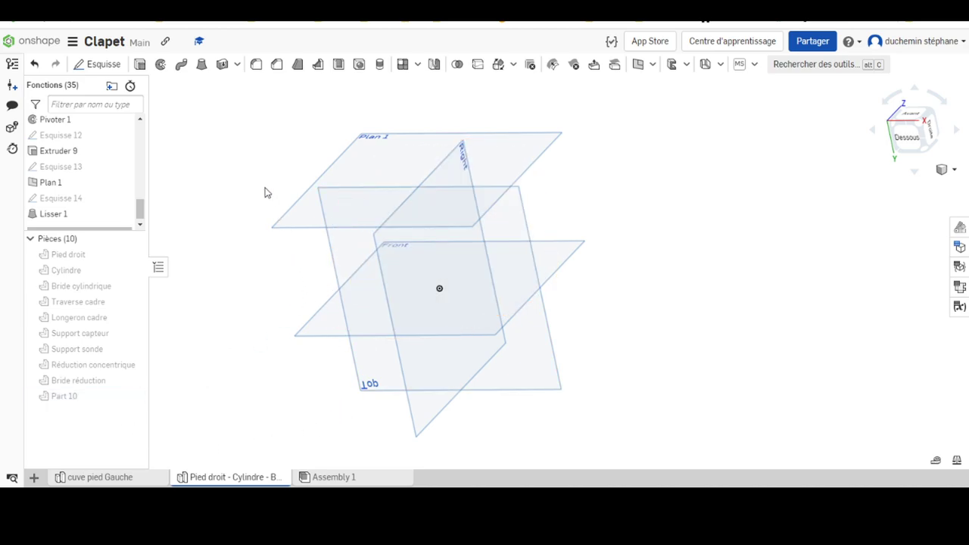
scroll(140, 208, down, 1)
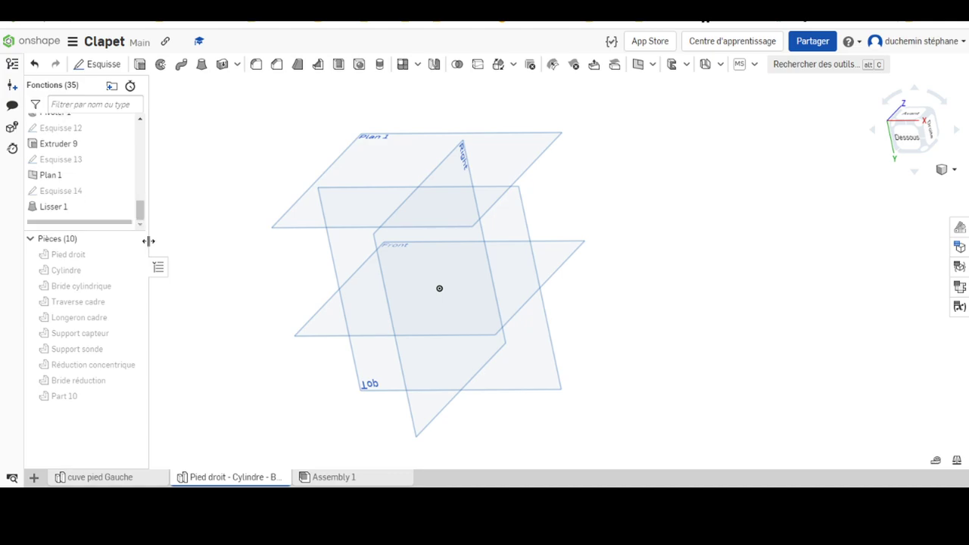
click(327, 334)
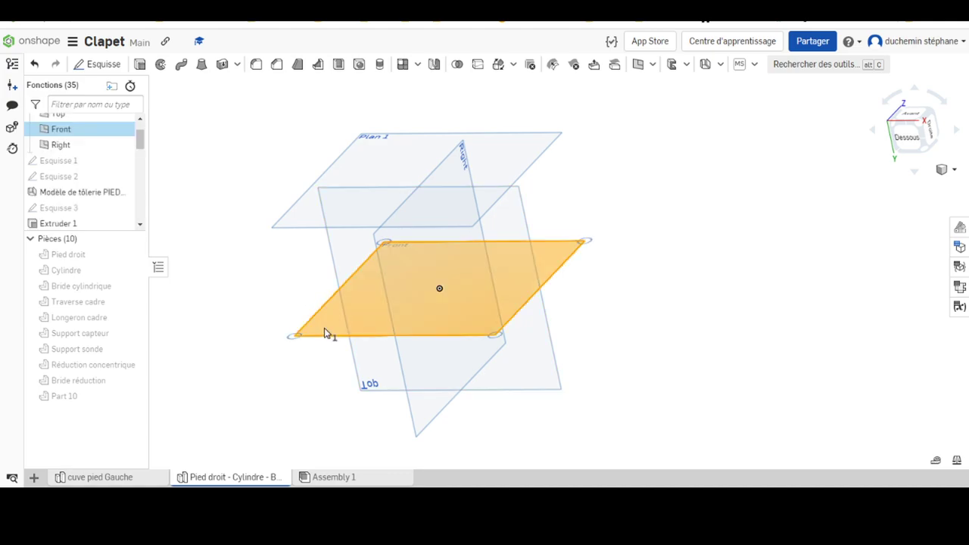
click(101, 65)
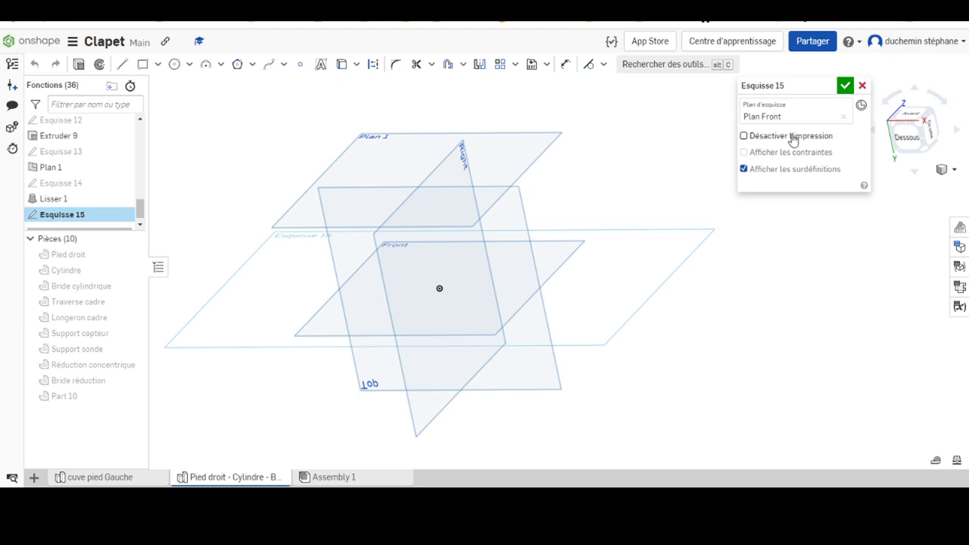
key(Escape)
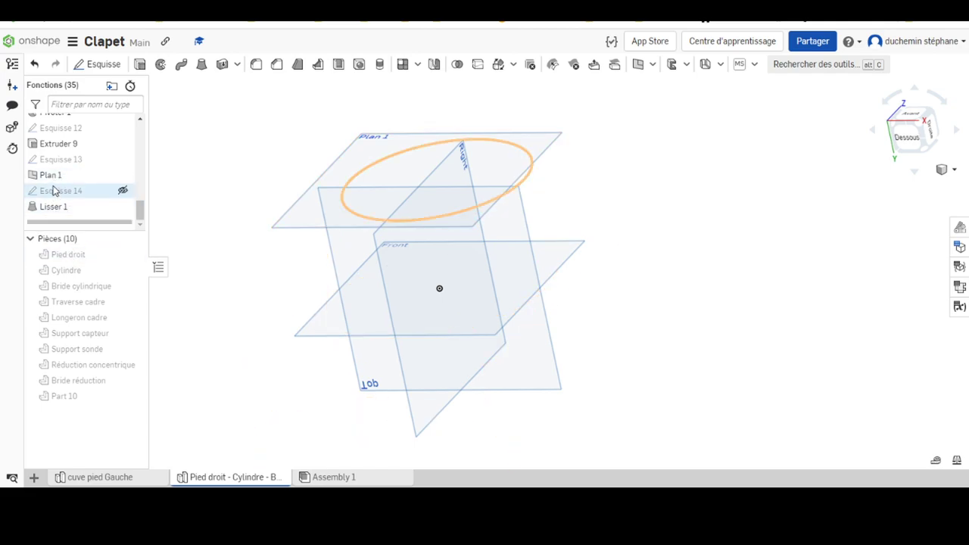
click(38, 212)
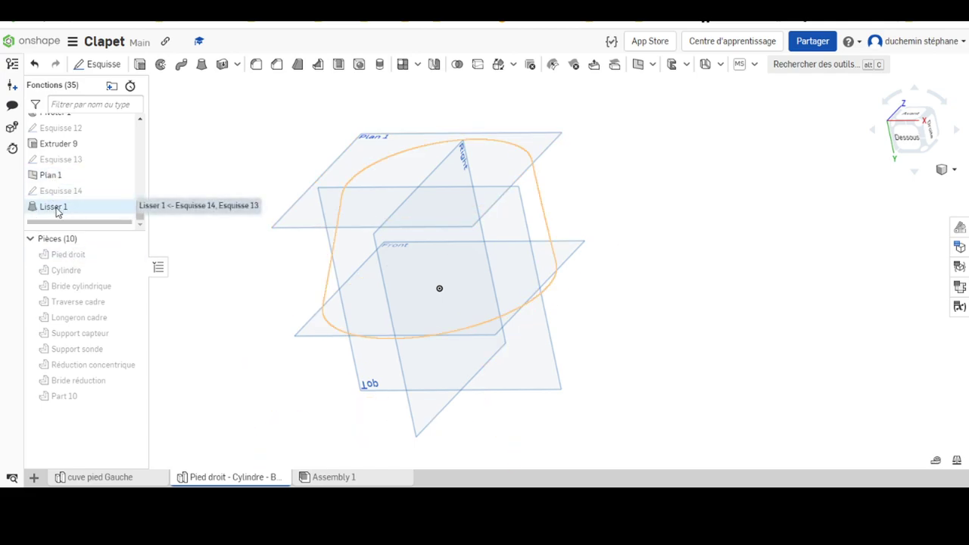
Start a new sketch on the Front plane, viewed normal to the sketch plane.
click(311, 339)
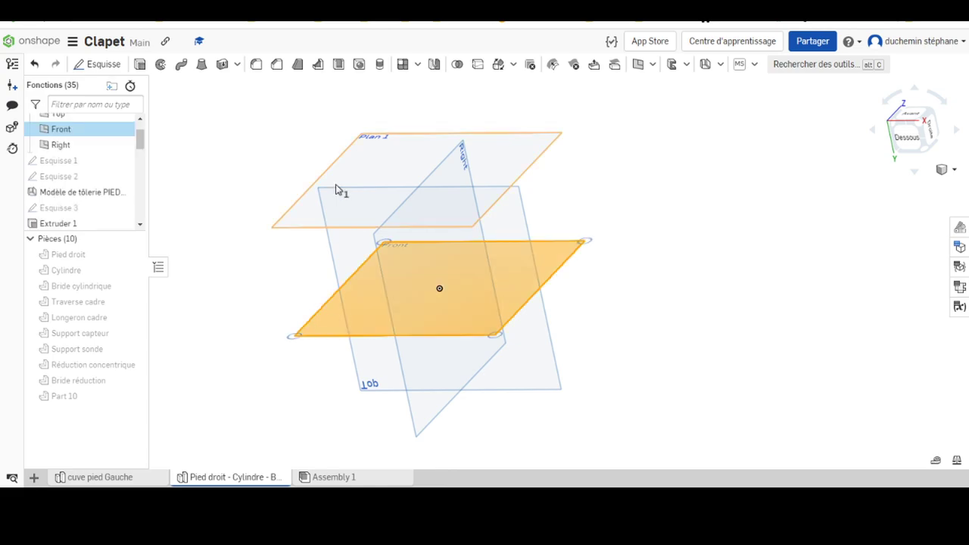
click(99, 65)
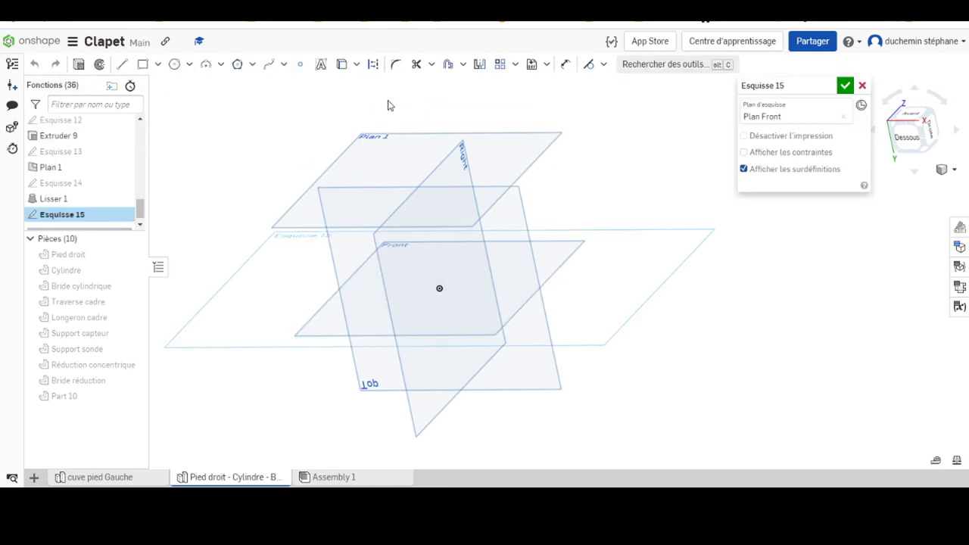
right_click(244, 319)
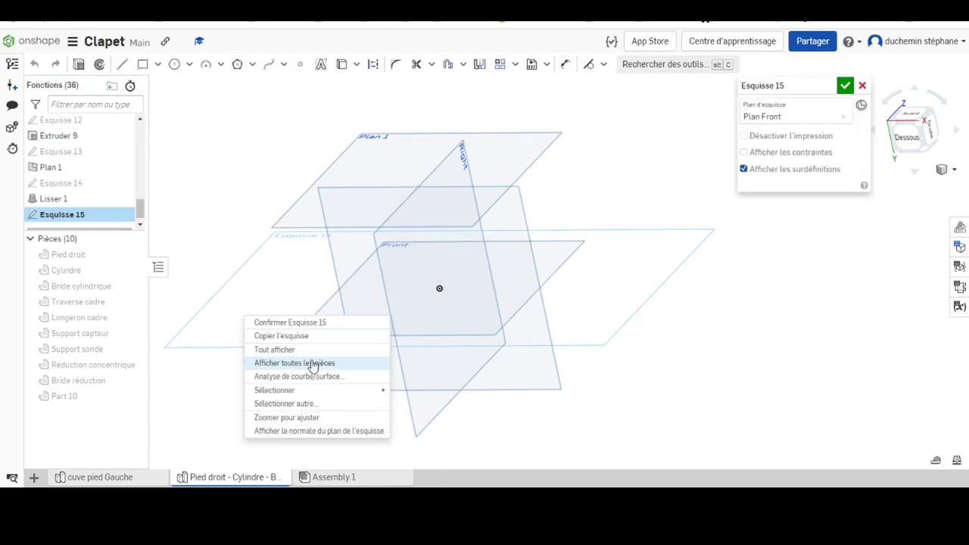
click(297, 431)
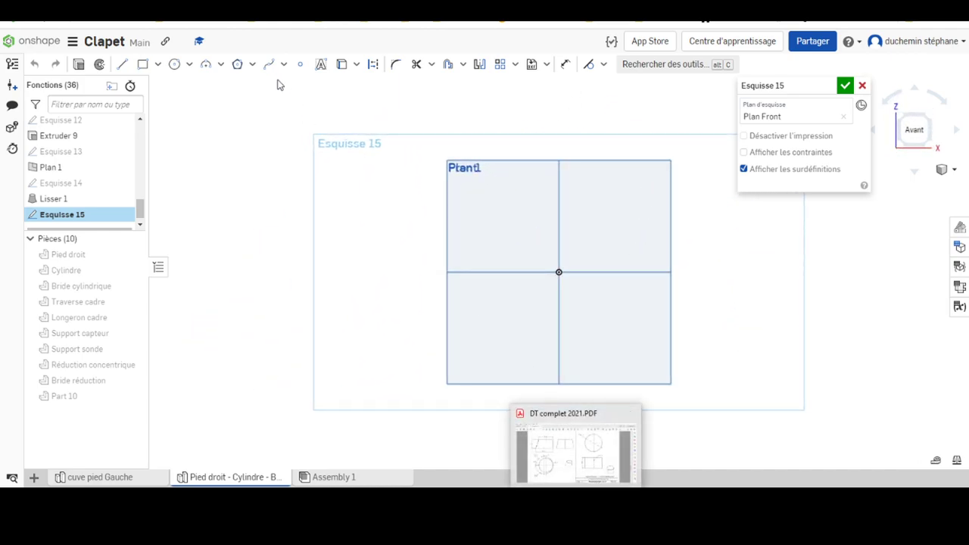
Draw a rough circle centred on the Esquisse 15 sketch origin.
click(173, 69)
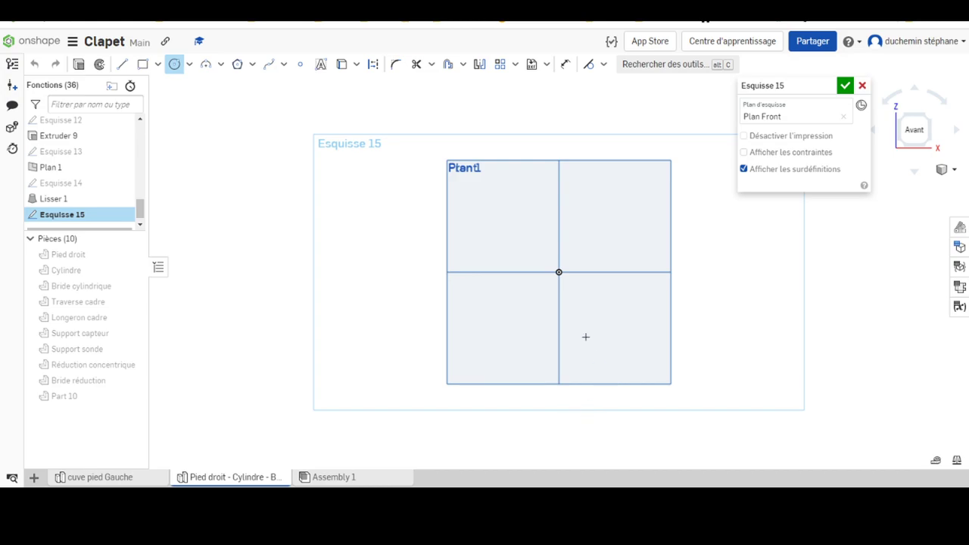
click(558, 272)
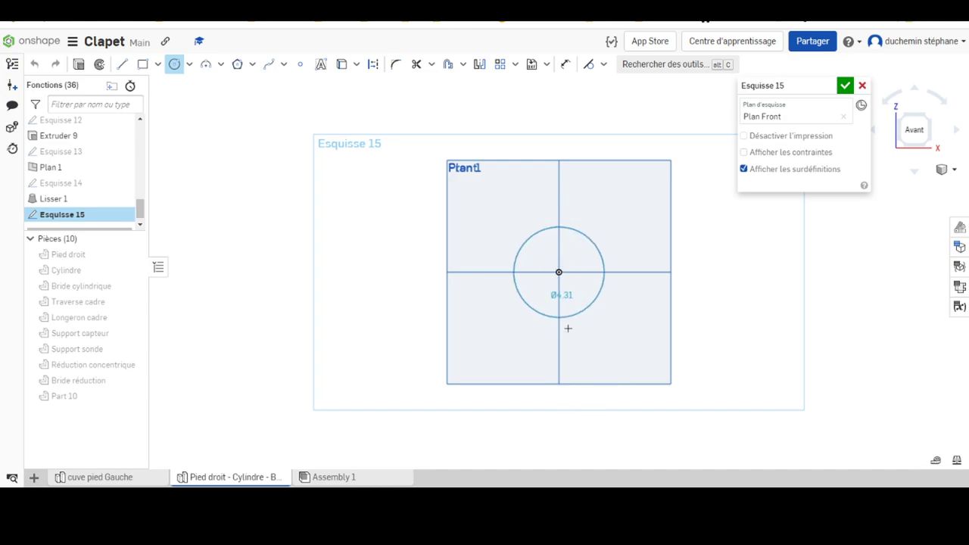
click(663, 369)
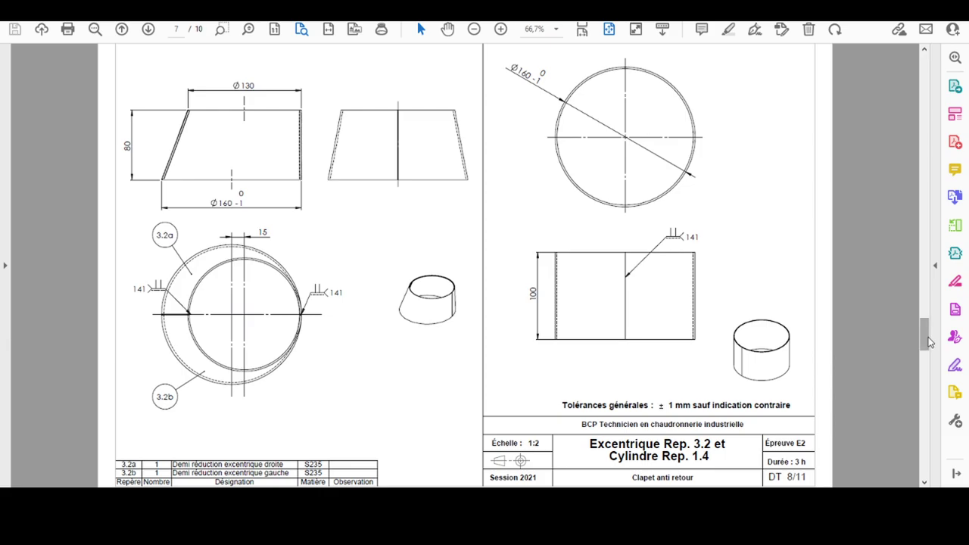
Check the reducer drawing and exploded-view parts list in the PDF, then return to Onshape.
mouse_move(924, 332)
mouse_down()
mouse_move(924, 147)
mouse_move(955, 132)
mouse_up()
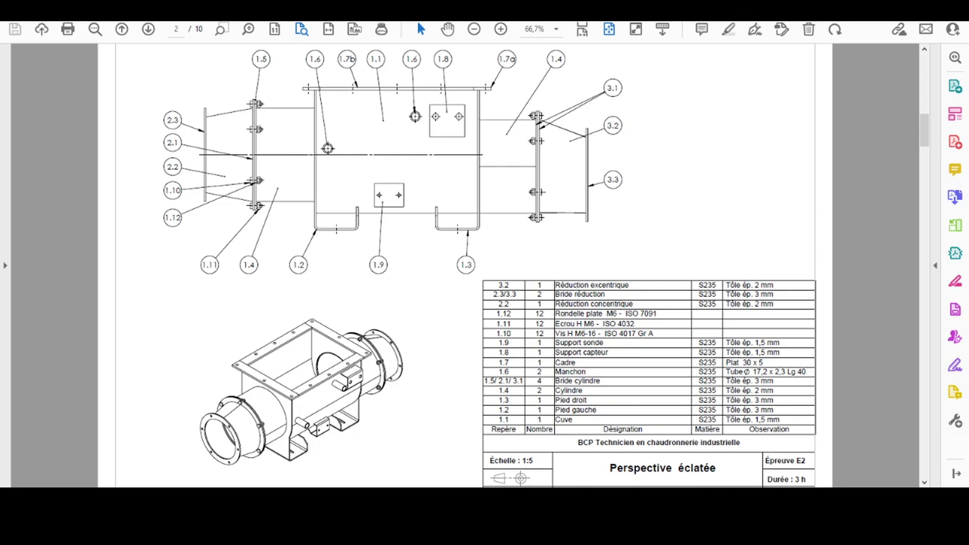
click(493, 454)
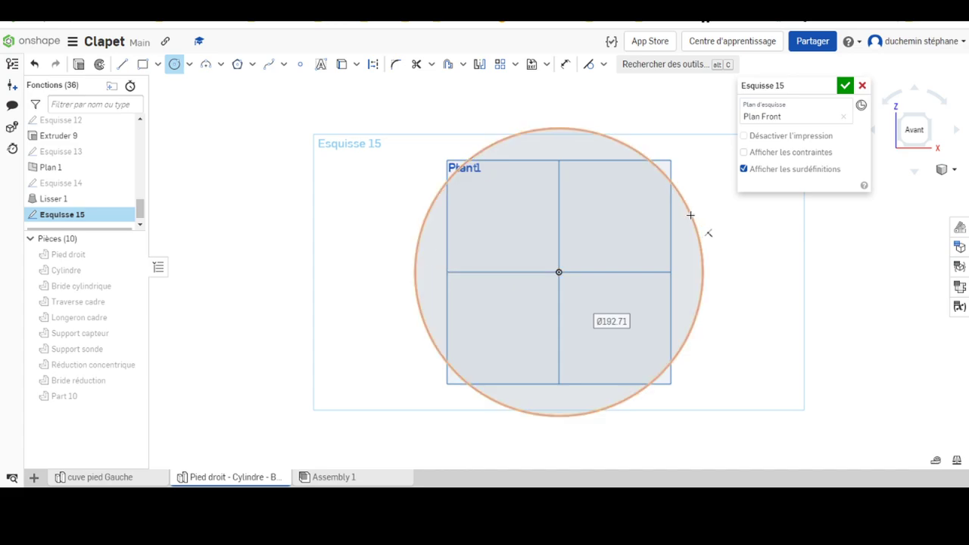
Dimension the centred circle to Ø156 (160-4) and confirm Esquisse 15.
click(566, 64)
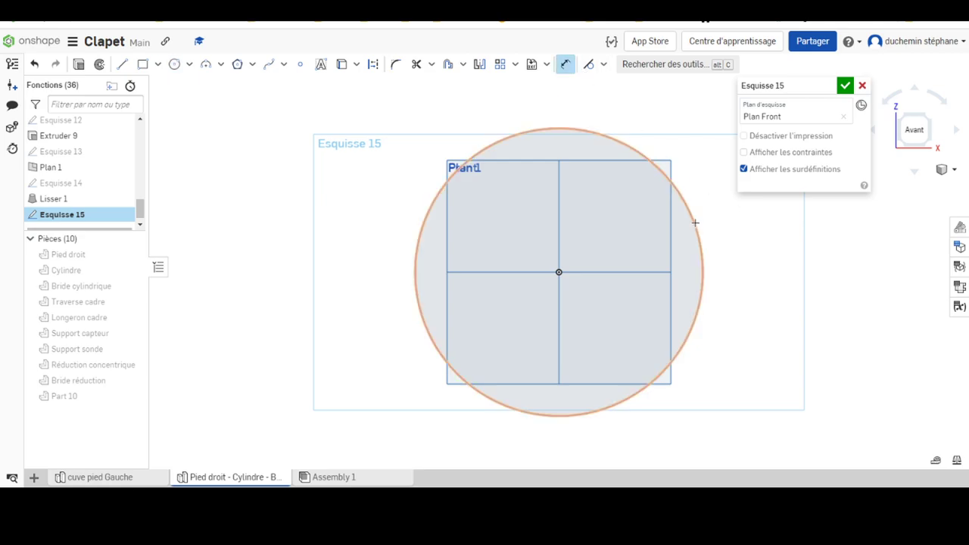
click(694, 219)
click(775, 215)
text(160-4)
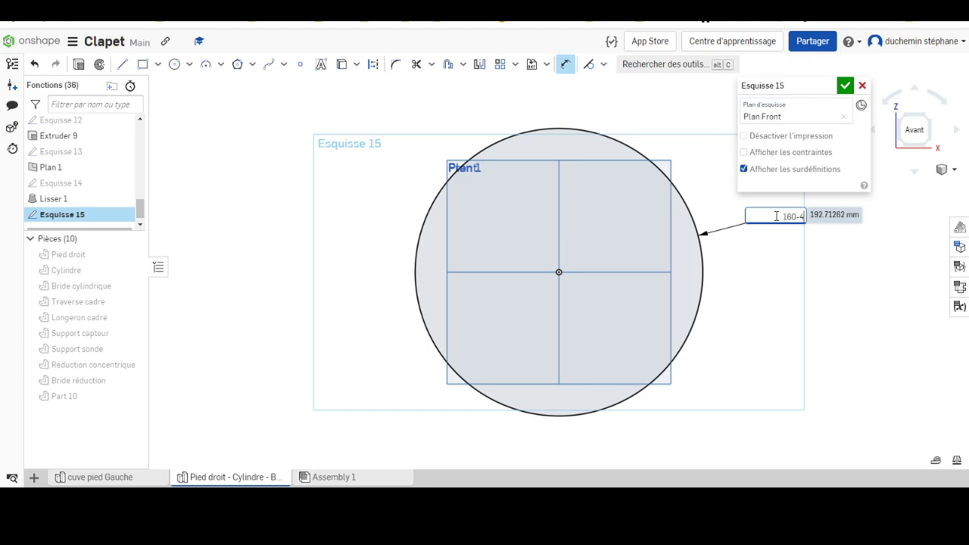
key(Return)
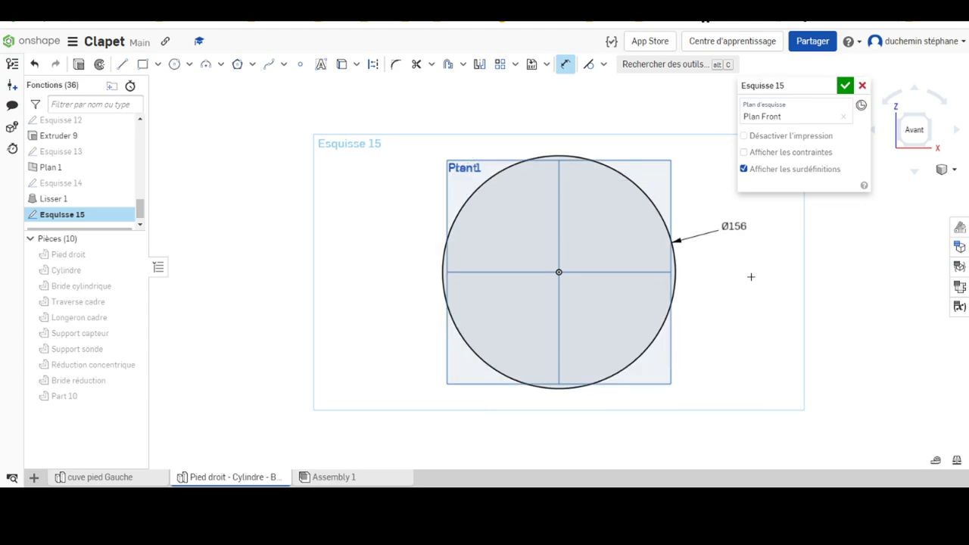
click(844, 84)
mouse_move(326, 417)
middle_down()
mouse_move(372, 341)
mouse_move(334, 382)
middle_up()
right_drag(336, 382, 328, 318)
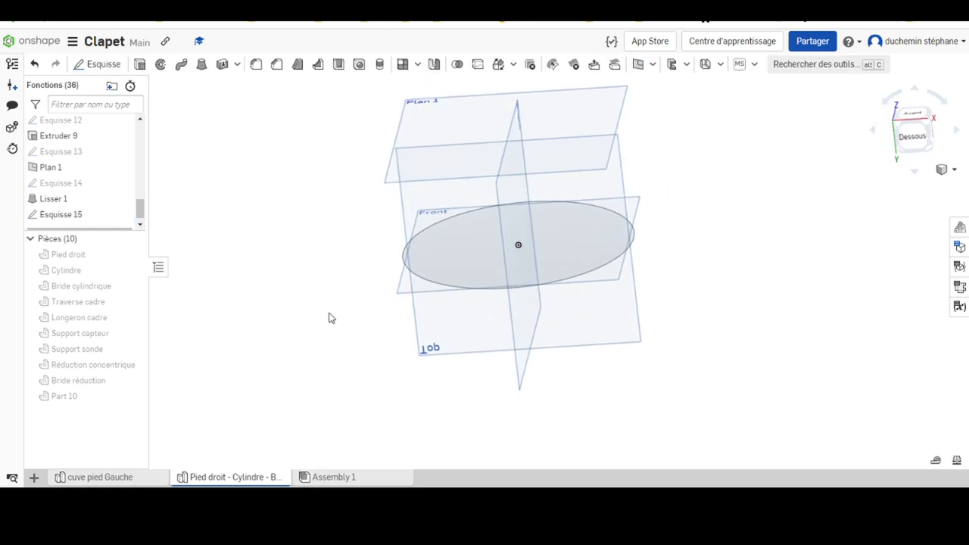
Start a sketch on Plan 1, view it normal, and draw a circle right of the origin.
click(57, 174)
click(95, 66)
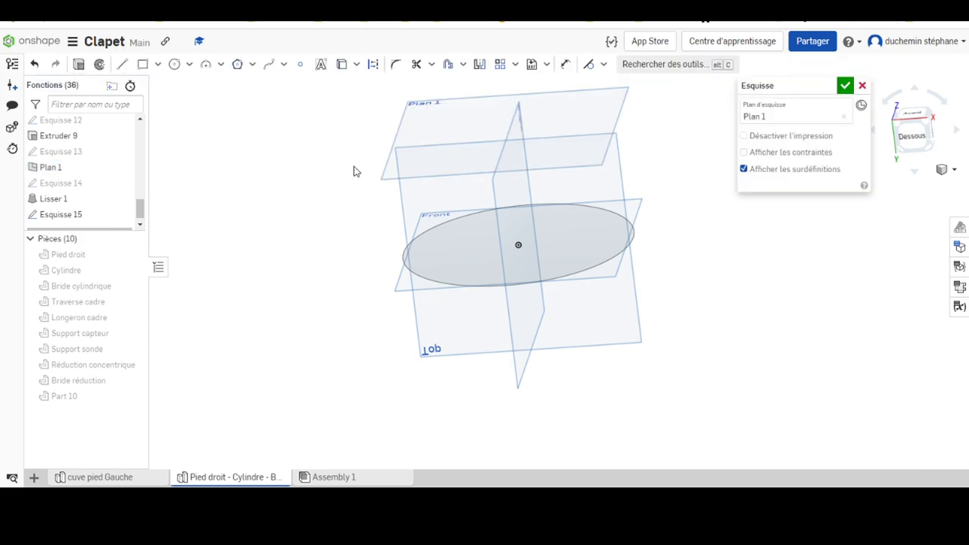
right_click(325, 141)
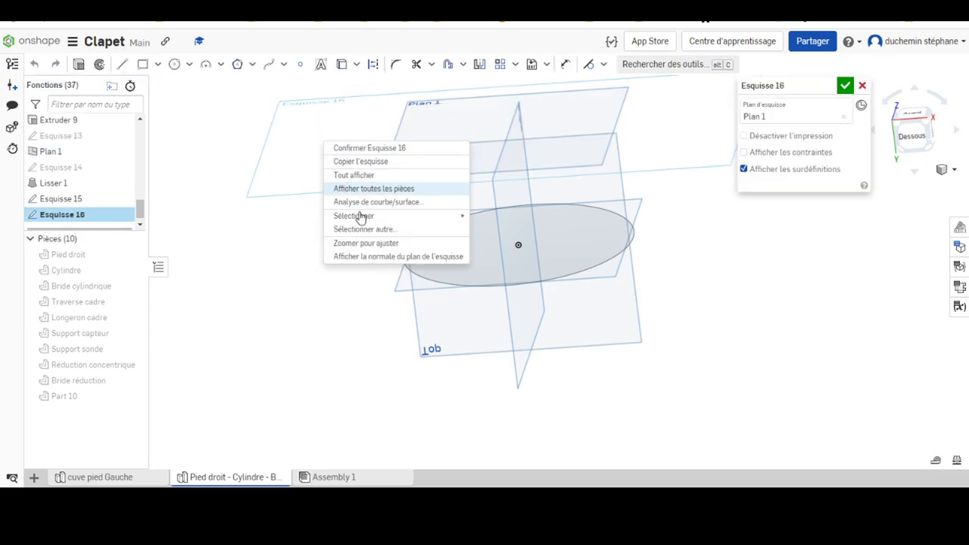
click(368, 264)
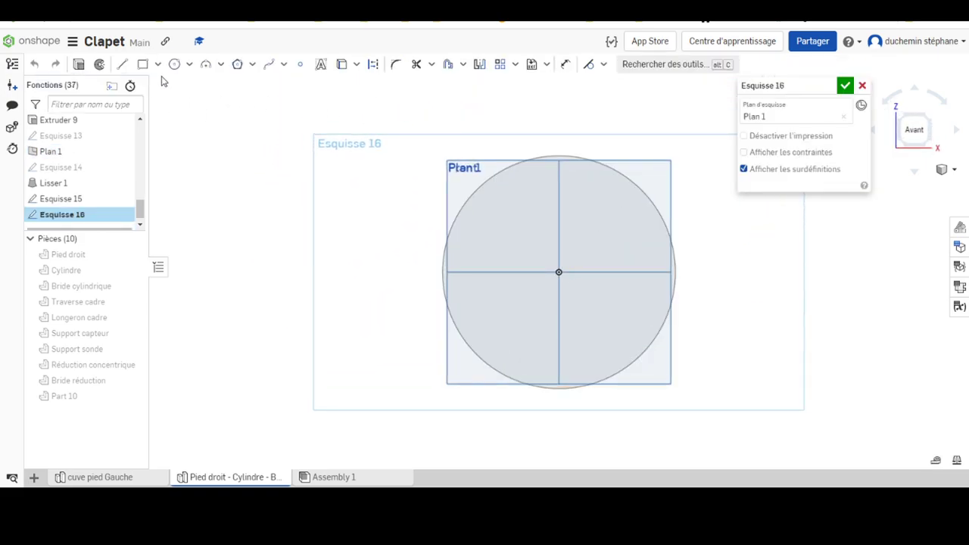
click(174, 64)
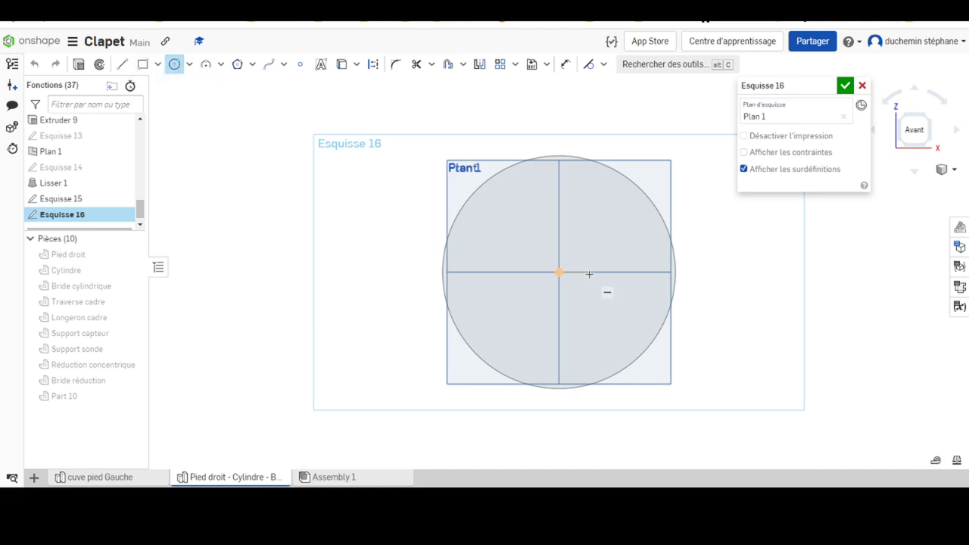
click(584, 271)
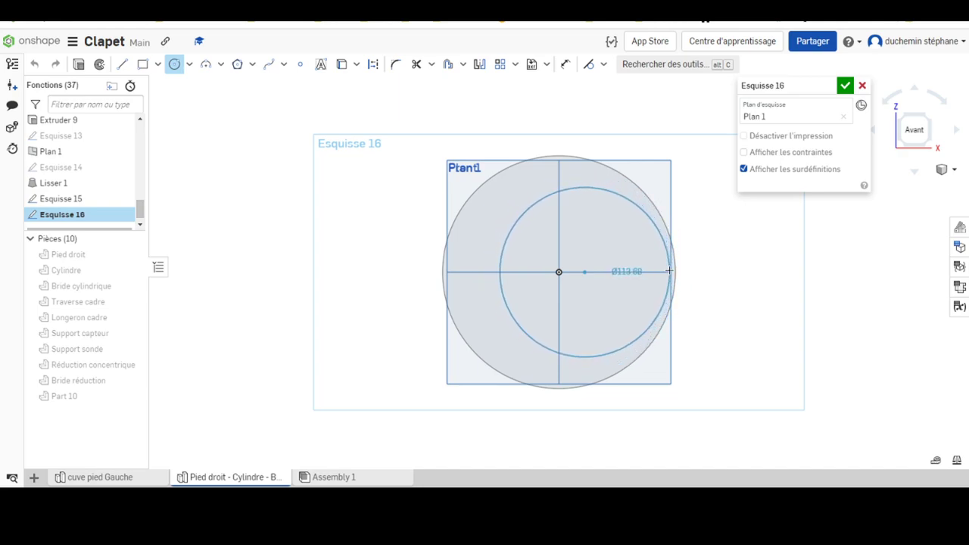
click(638, 250)
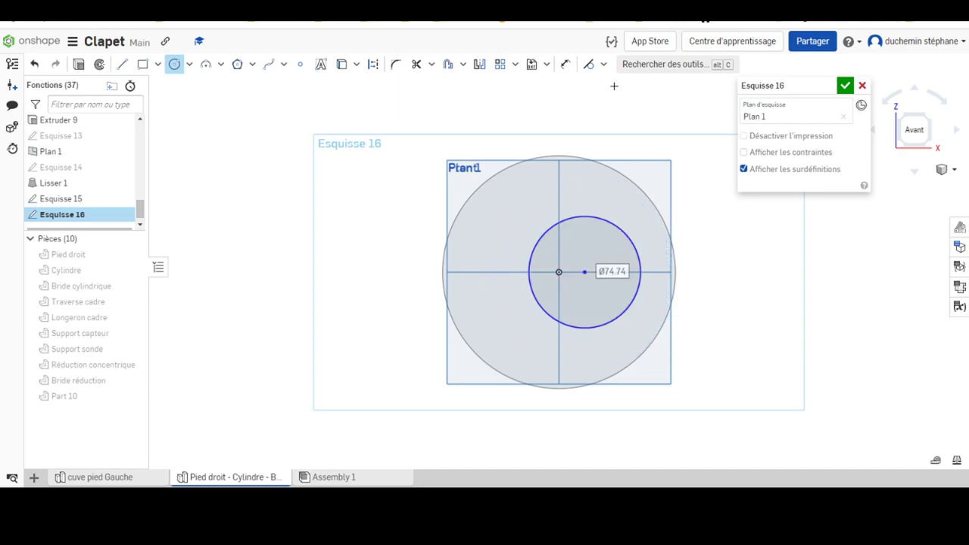
Make the new circle tangent inside the outer circle and dimension it Ø126.
click(589, 65)
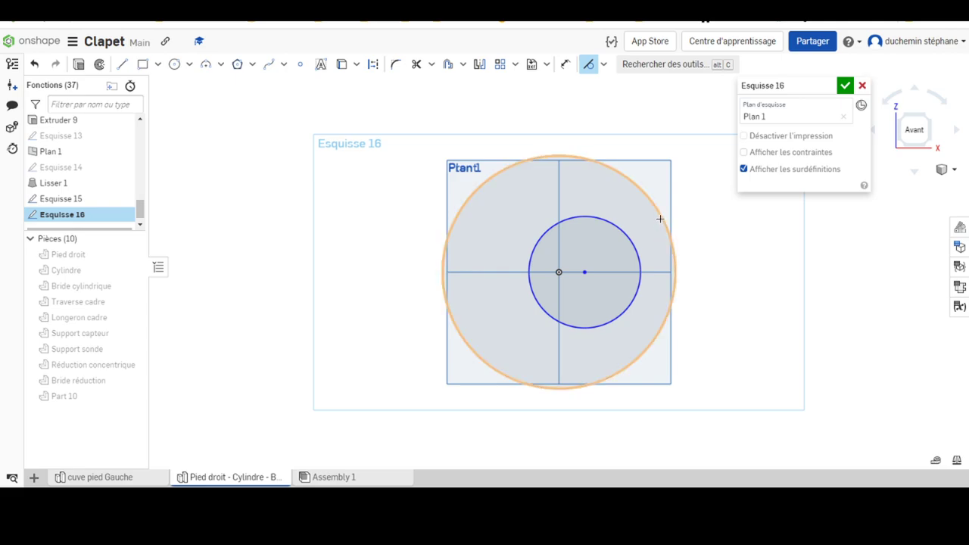
click(660, 219)
click(634, 251)
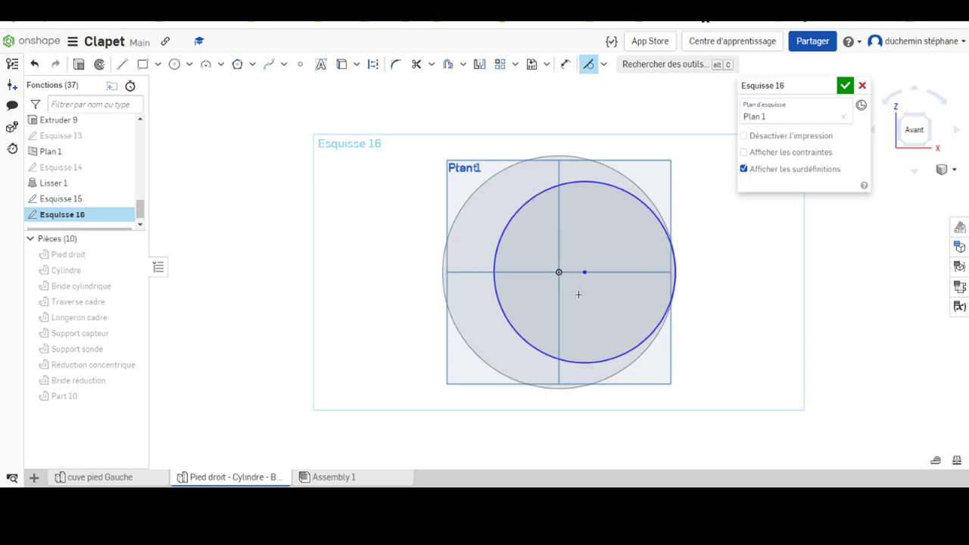
click(565, 65)
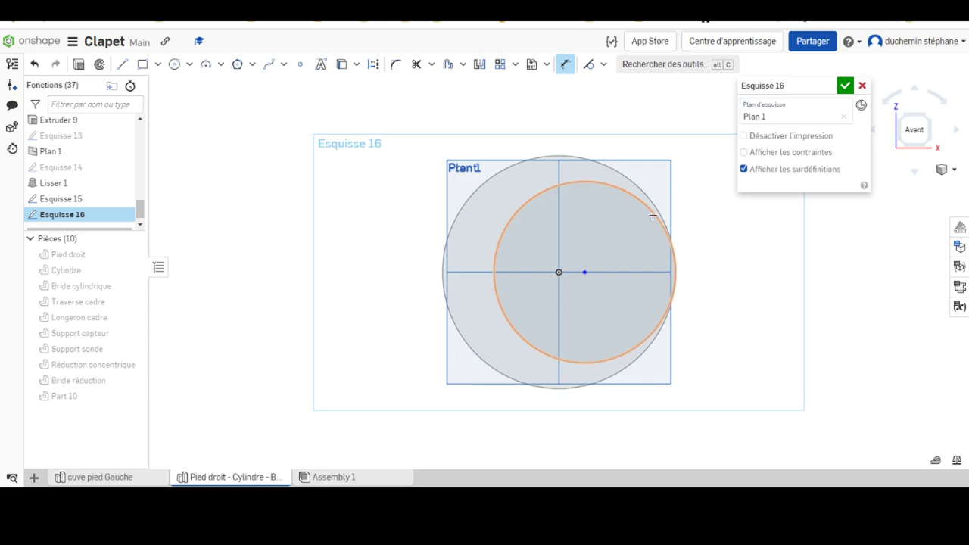
click(652, 216)
click(745, 231)
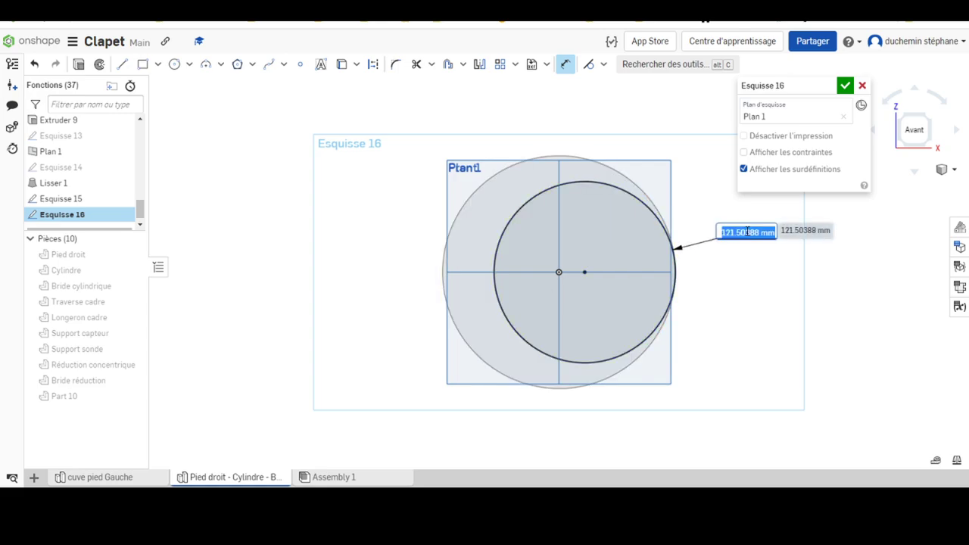
text(126)
key(Return)
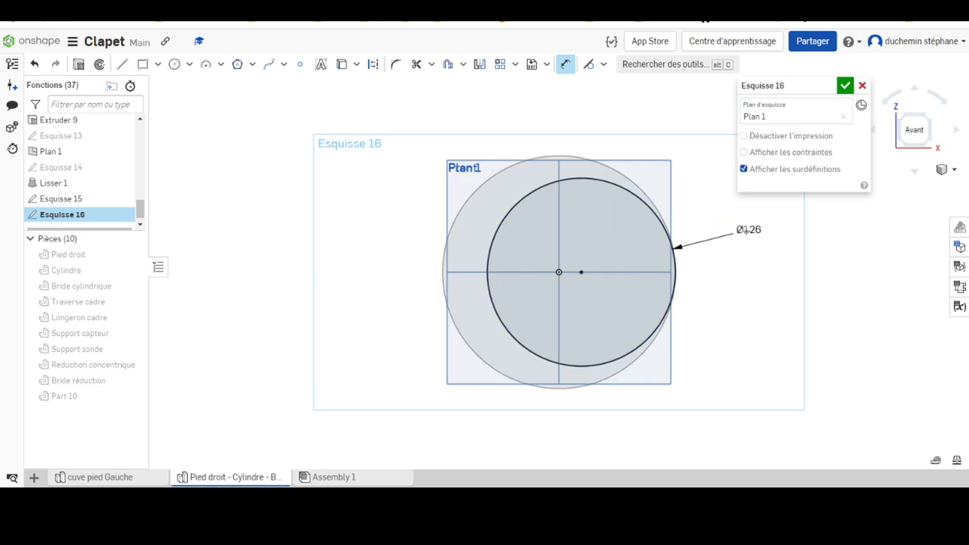
Close Esquisse 16 and loft between the Ø156 and Ø126 circle faces.
click(845, 86)
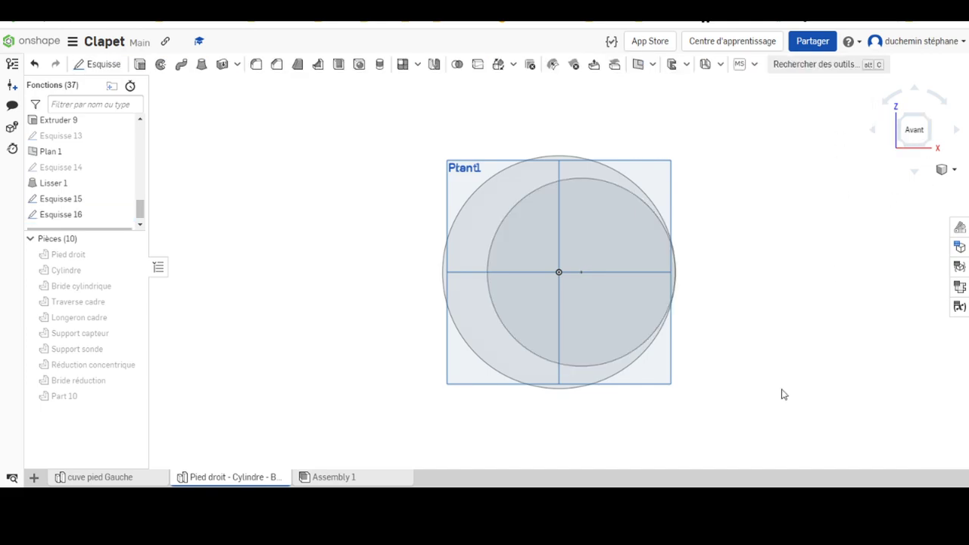
mouse_move(650, 417)
right_down()
mouse_move(655, 343)
mouse_move(622, 365)
right_up()
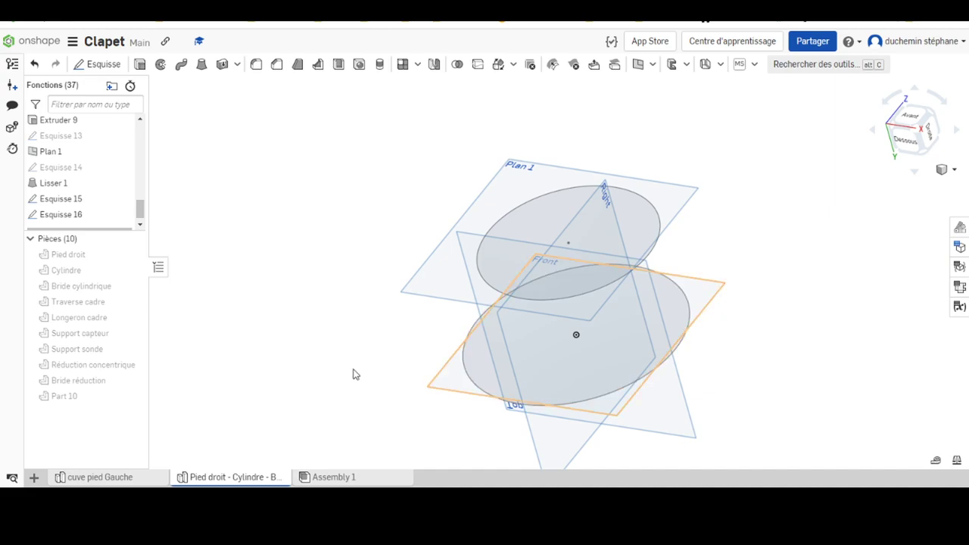
click(202, 70)
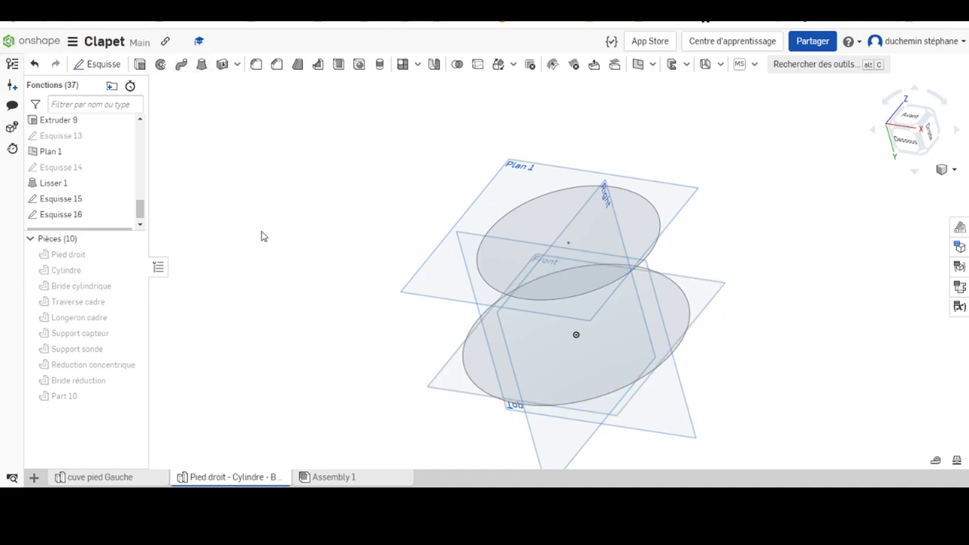
click(482, 393)
click(481, 286)
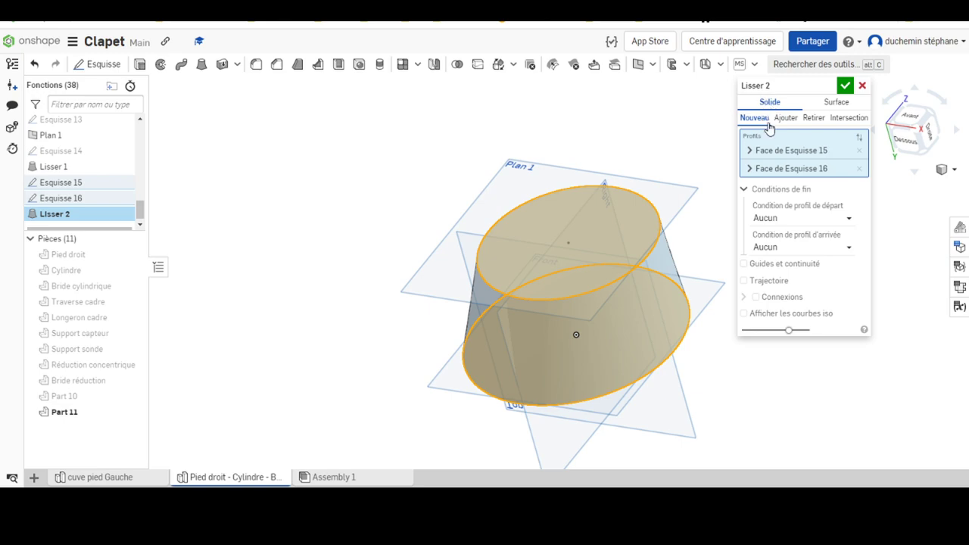
Set Lisser 2 to Retirer from Part 10 and inspect the hollow reducer shell.
click(812, 119)
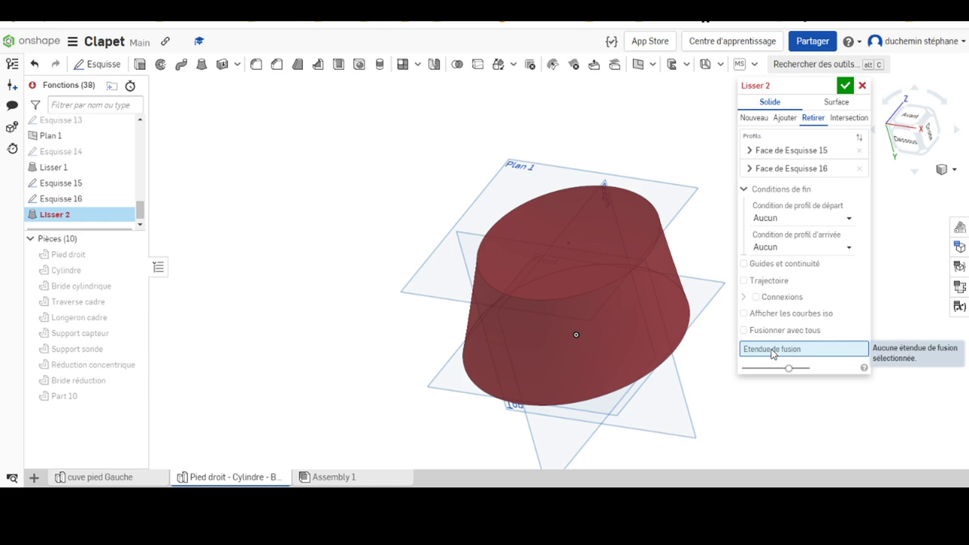
click(63, 397)
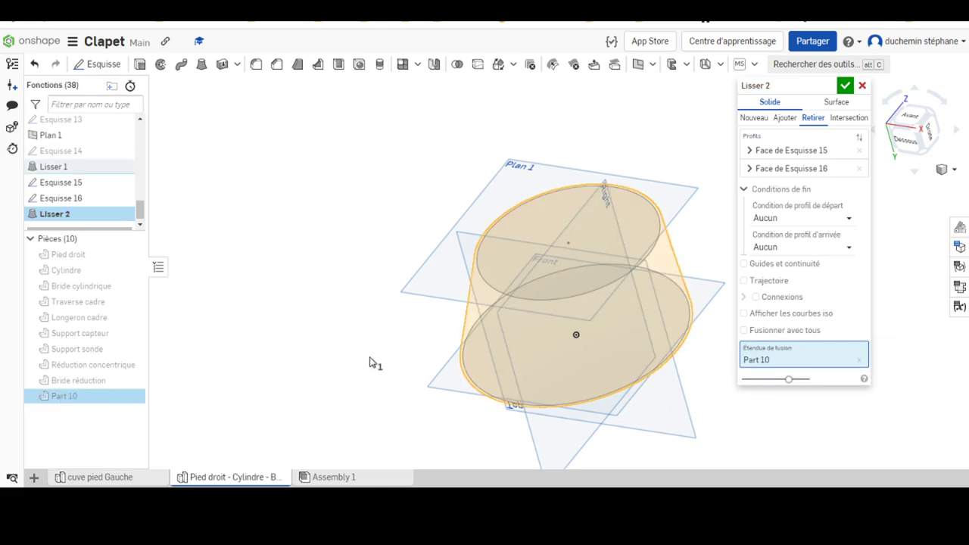
click(132, 398)
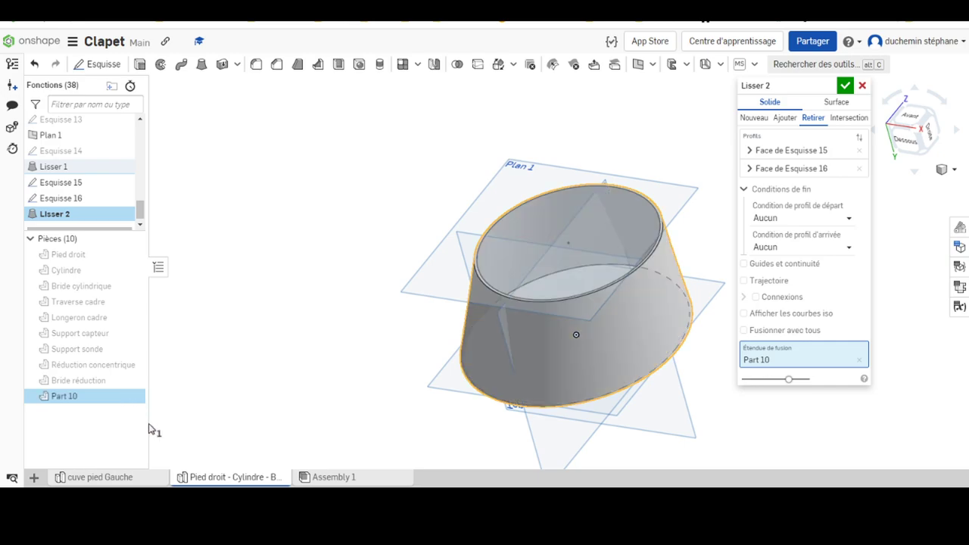
key(shift+5)
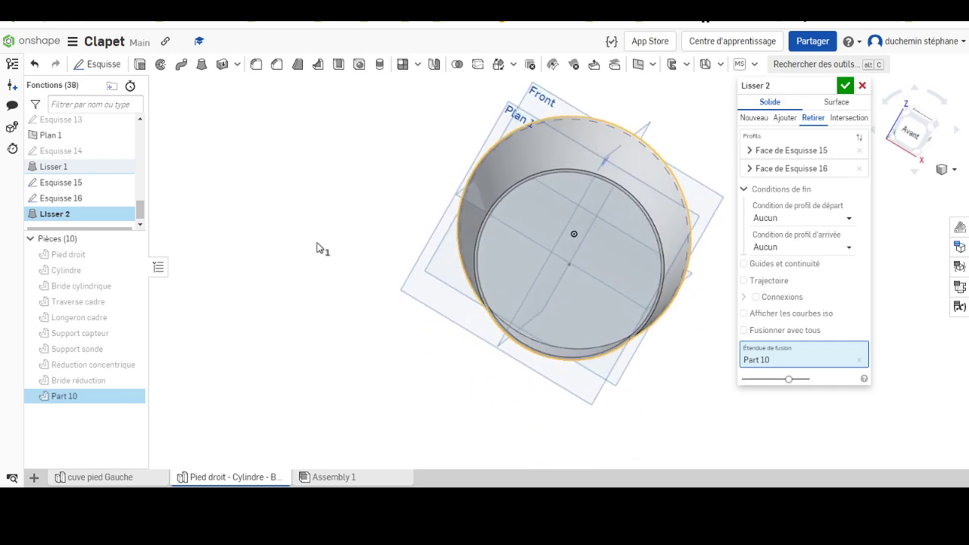
key(shift+7)
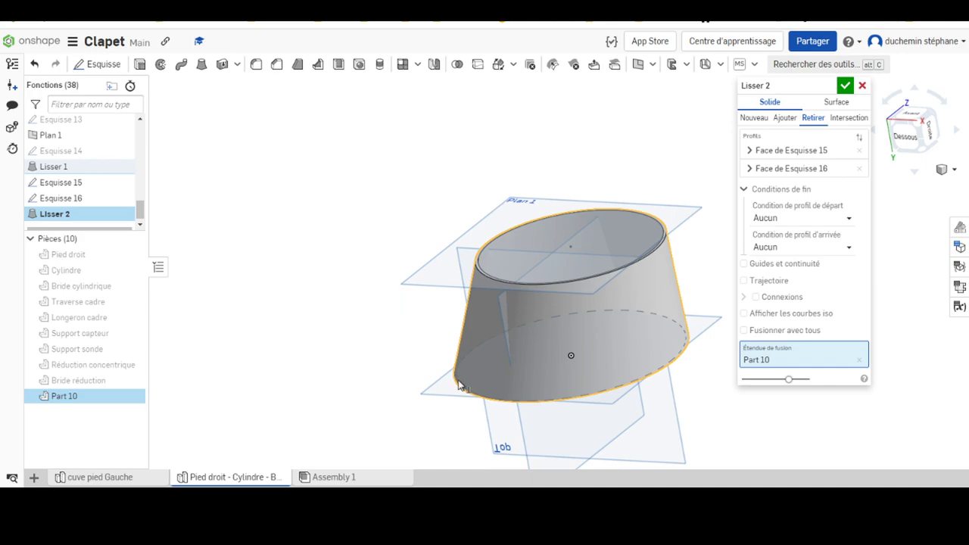
right_drag(329, 108, 586, 256)
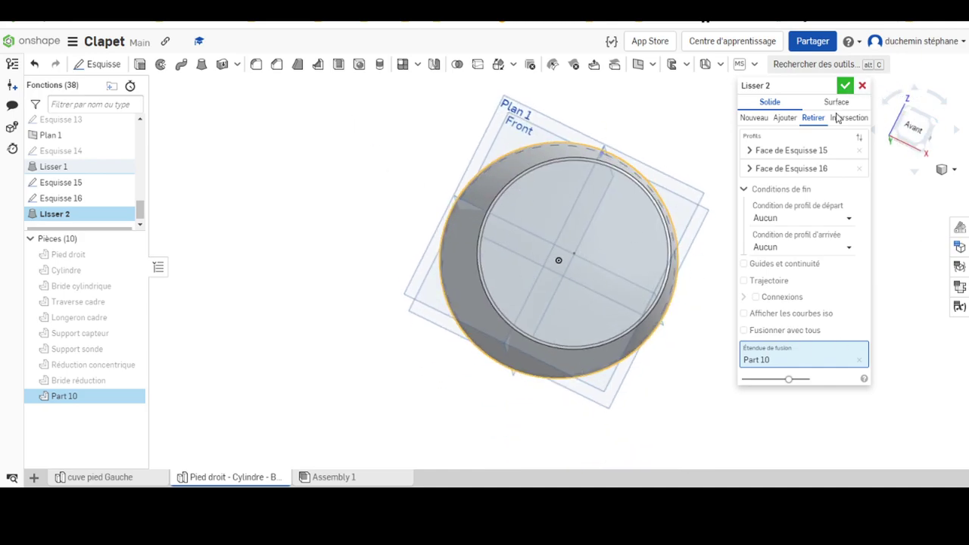
mouse_move(346, 430)
right_down()
mouse_move(340, 268)
mouse_move(318, 277)
mouse_move(310, 355)
mouse_move(277, 392)
mouse_move(277, 370)
mouse_move(305, 344)
mouse_move(340, 398)
mouse_move(309, 360)
mouse_move(287, 374)
mouse_move(283, 401)
mouse_move(729, 151)
right_up()
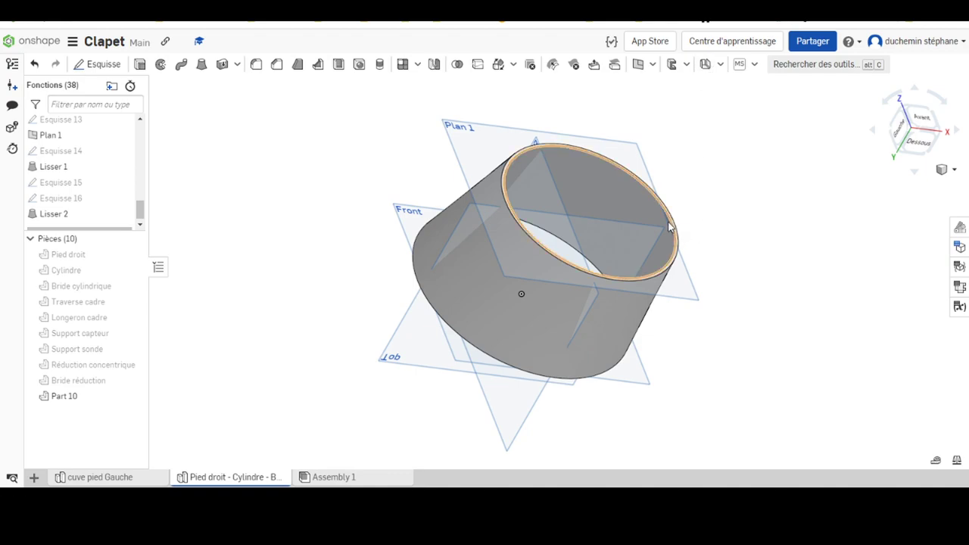
key(shift+1)
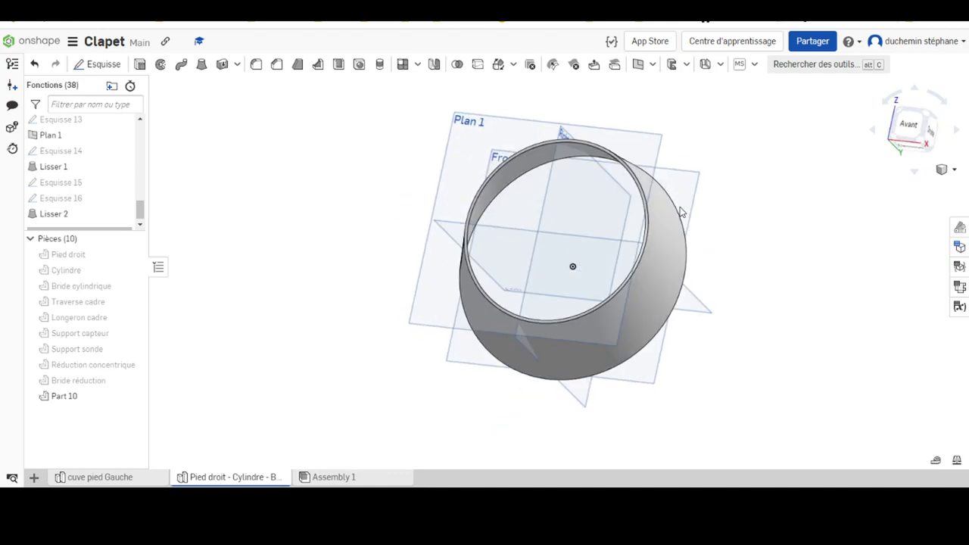
right_drag(684, 220, 685, 198)
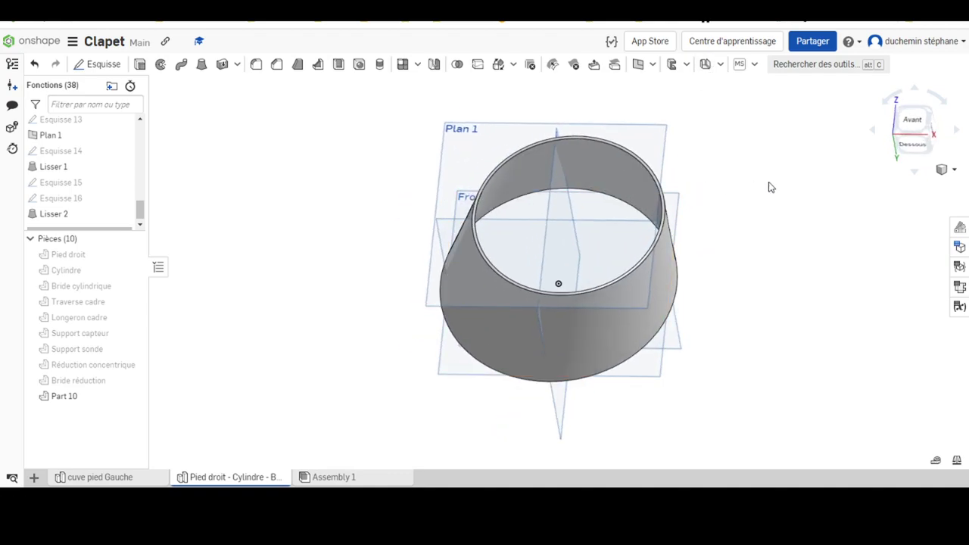